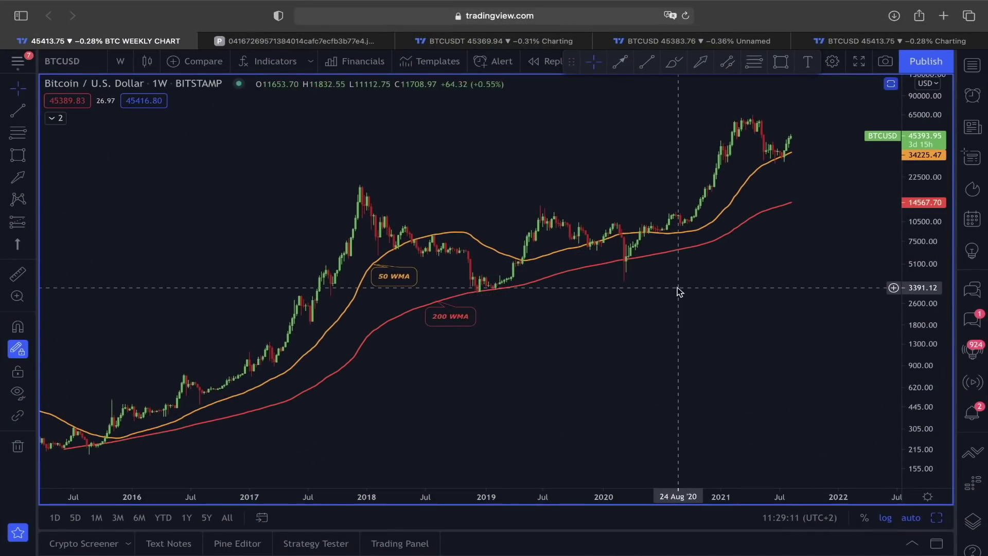
Draw a Fibonacci retracement from about 64,911 down to 28,600 over the 2021 weekly candles and box its 0.5 level label
scroll(677, 290, "up", 5)
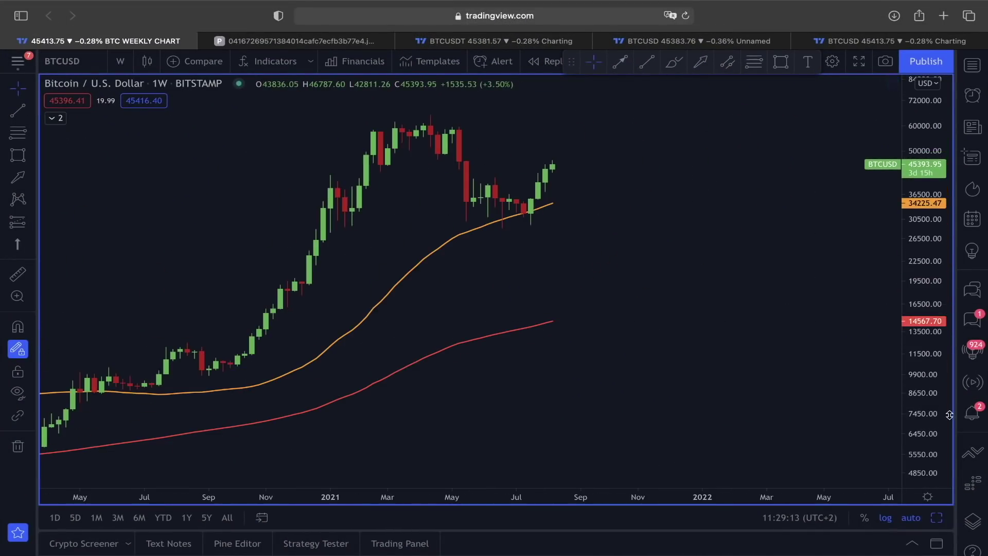
left_click_drag(950, 415, 902, 286)
mouse_move(717, 207)
left_mouse_down()
mouse_move(771, 344)
mouse_move(789, 341)
mouse_move(765, 302)
mouse_move(762, 336)
left_mouse_up()
left_click(753, 62)
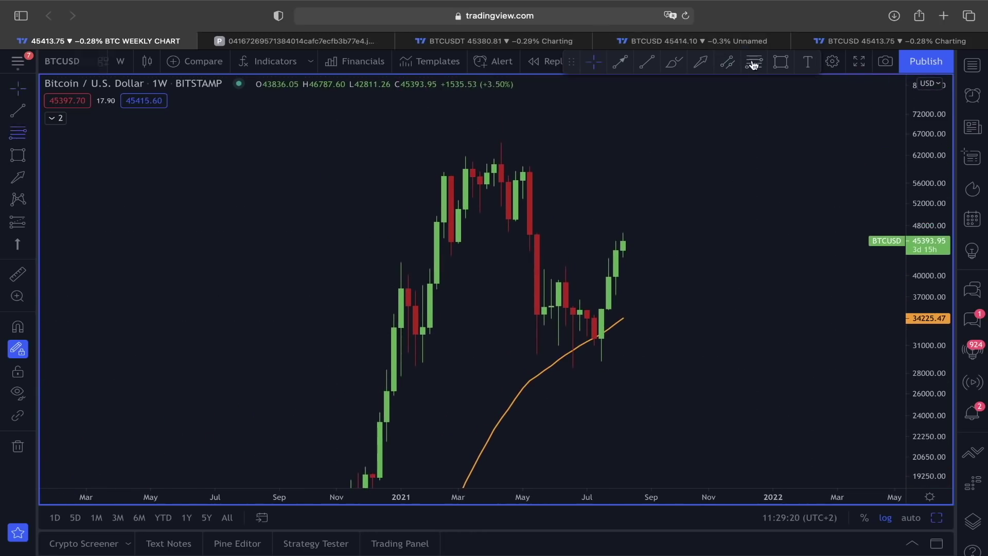
left_click(322, 144)
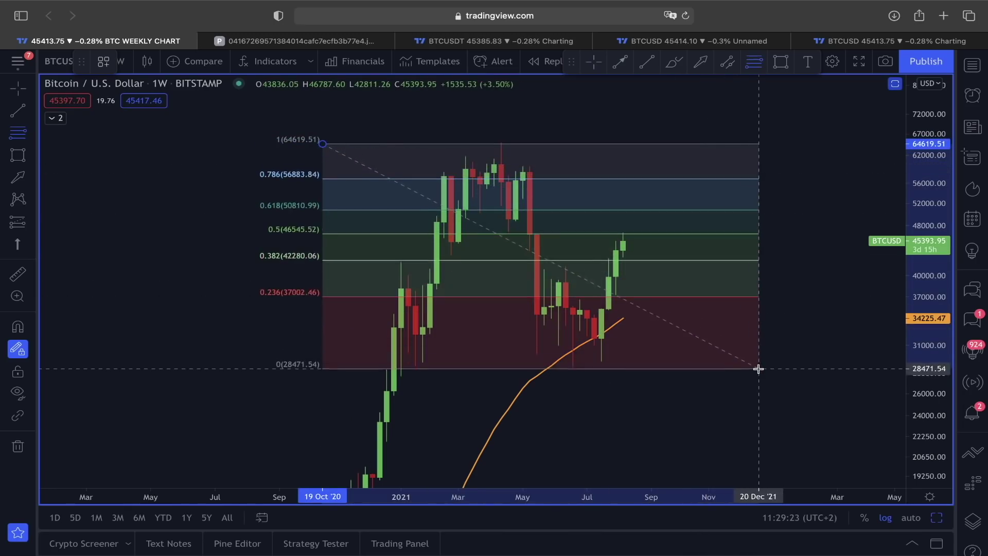
left_click(759, 366)
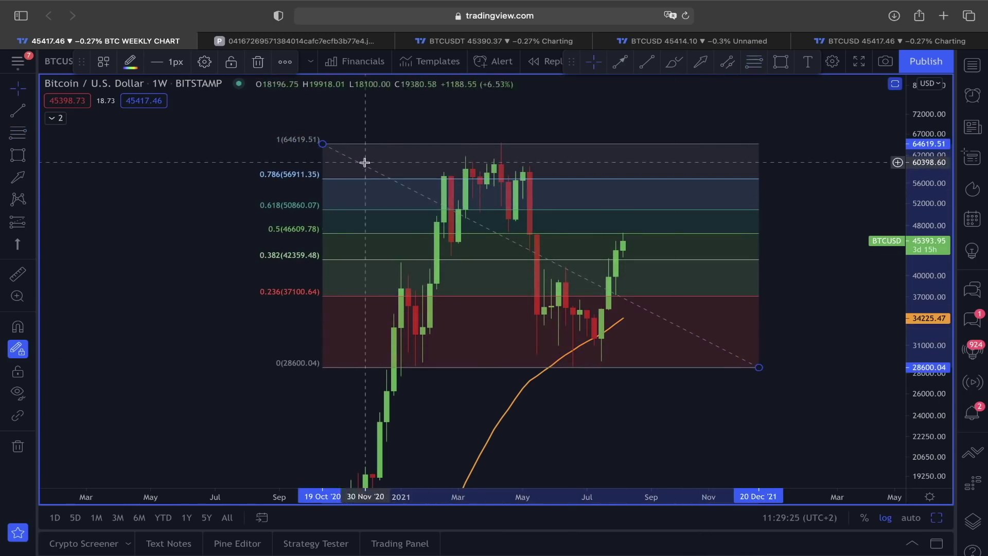
left_click_drag(320, 145, 313, 143)
left_click(780, 61)
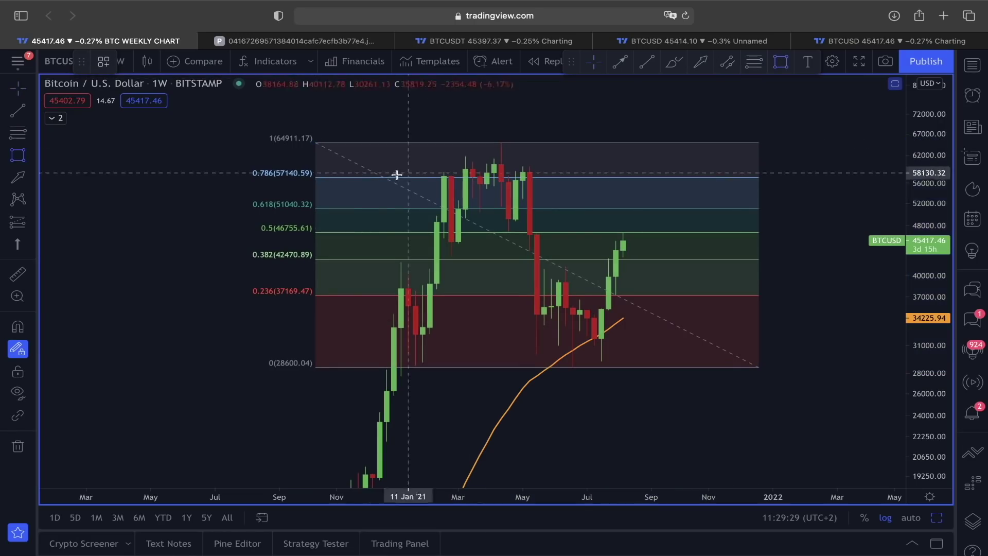
left_click_drag(237, 220, 314, 237)
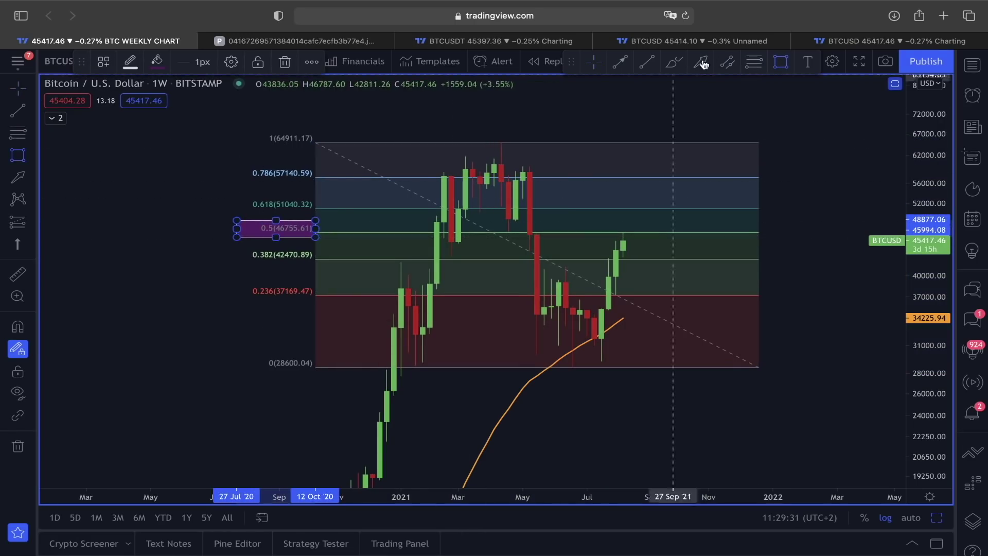
Place a white arrow pointing down at the latest weekly candle's high near the 0.5 level
left_click(700, 61)
left_click(650, 179)
left_click_drag(653, 219, 648, 235)
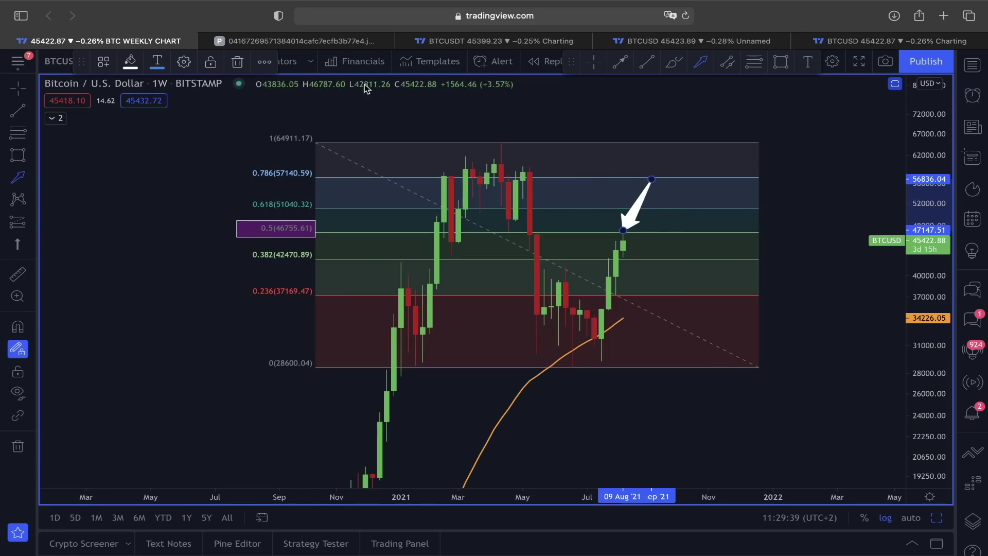
left_click(358, 42)
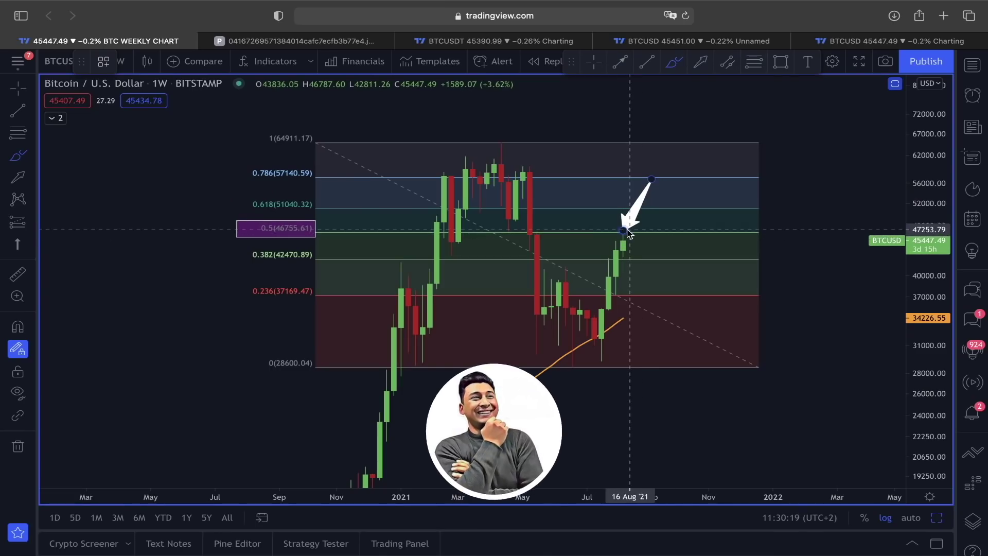
Sketch yellow upward and downward projection paths from the latest candle, and delete them together with the white arrow
left_click(624, 236)
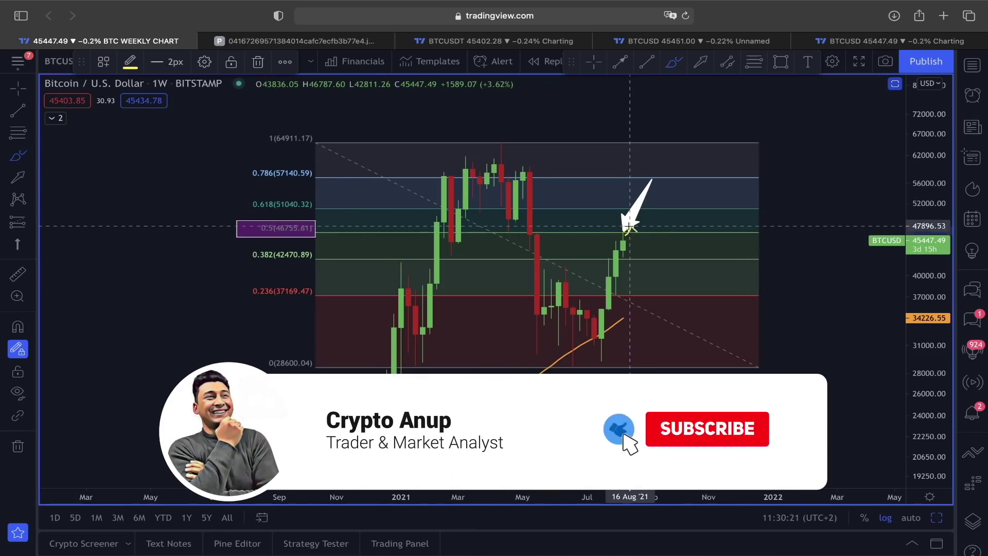
left_click_drag(632, 221, 709, 143)
left_click_drag(646, 206, 732, 272)
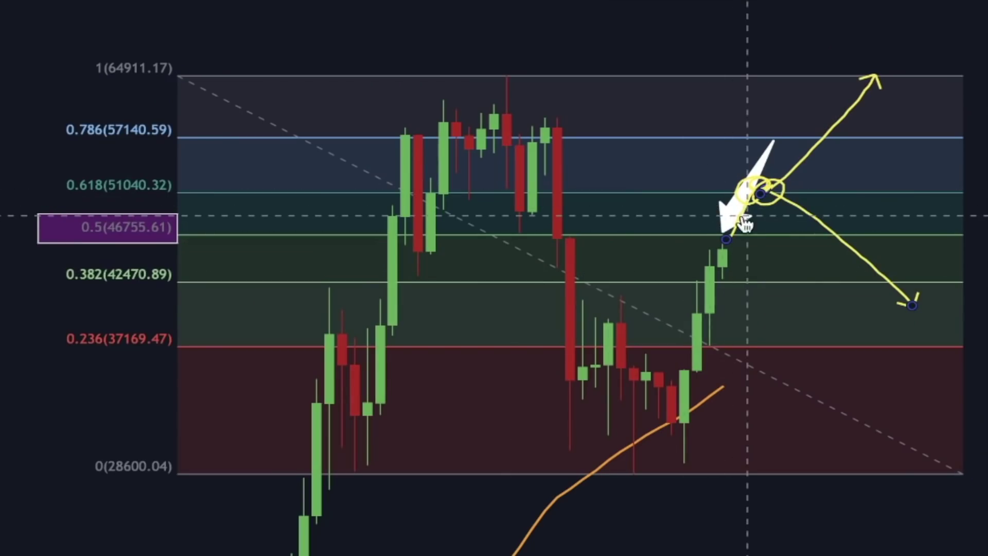
key("Delete")
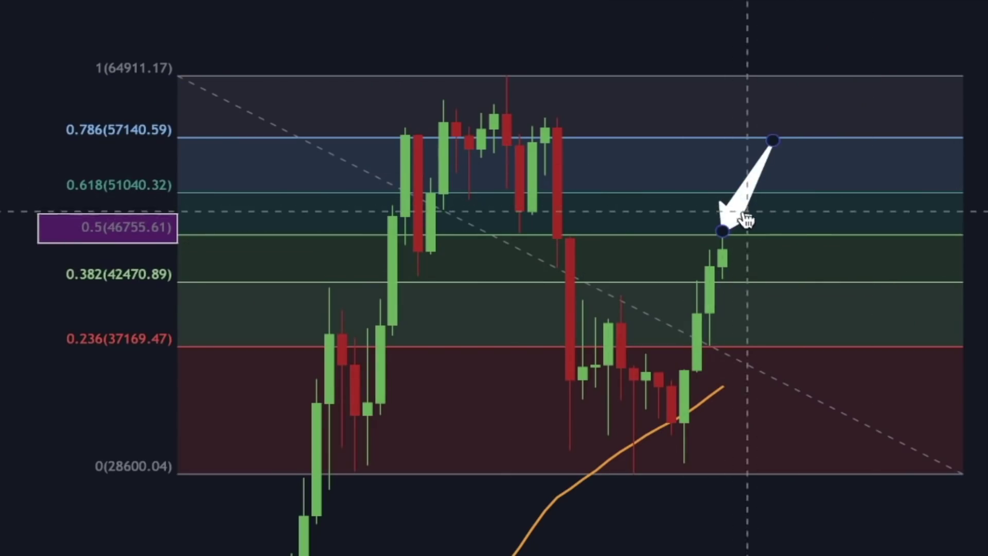
key("Delete")
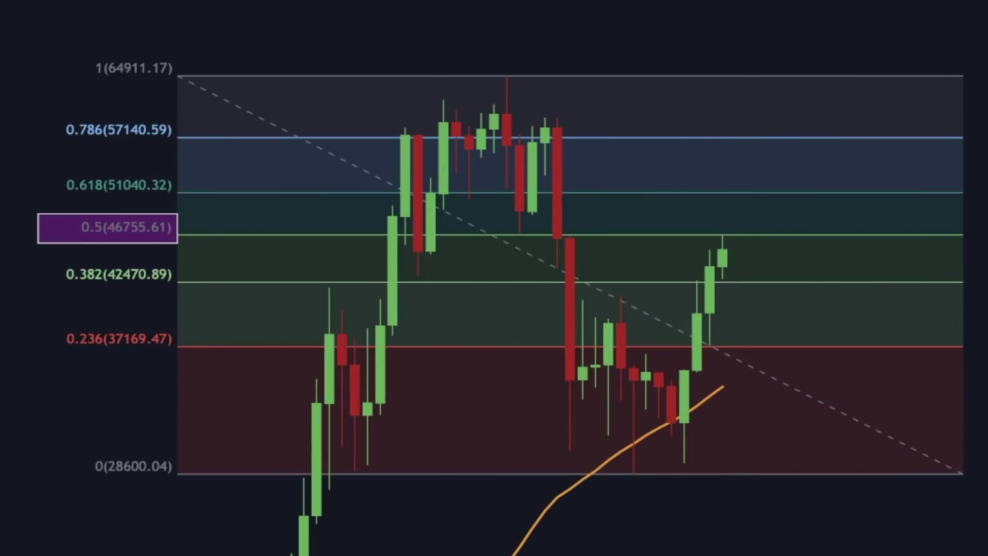
Circle the 0.382 level label in yellow, sketch a path from the latest candle down to that level, and delete these brush marks
left_click(58, 283)
left_click_drag(102, 289, 172, 292)
left_click_drag(165, 257, 103, 253)
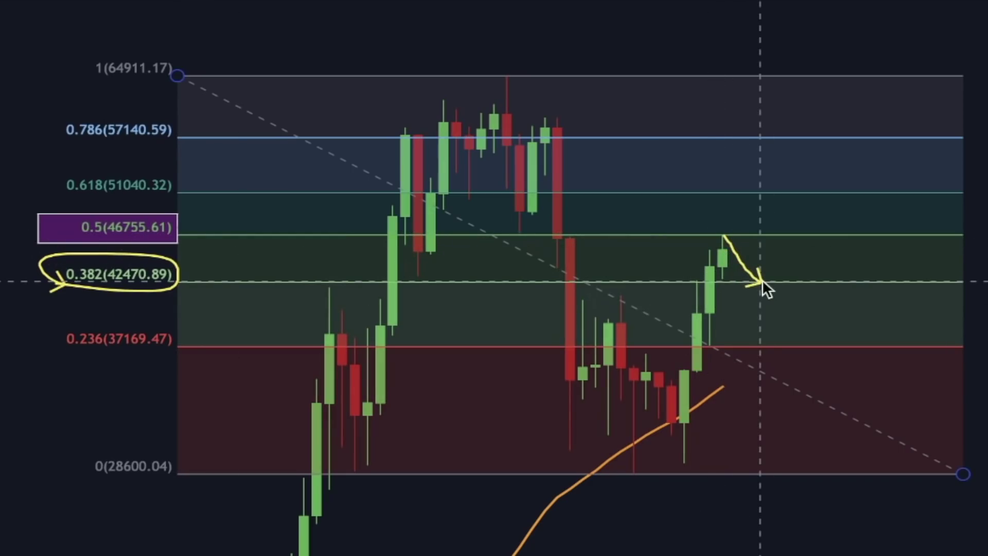
left_click_drag(761, 279, 761, 279)
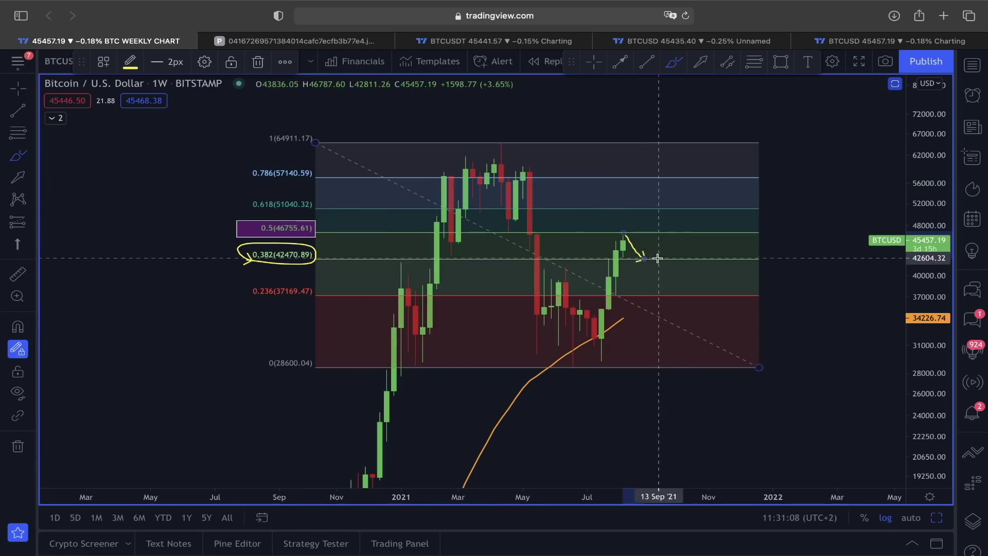
key("Delete")
key("Delete")
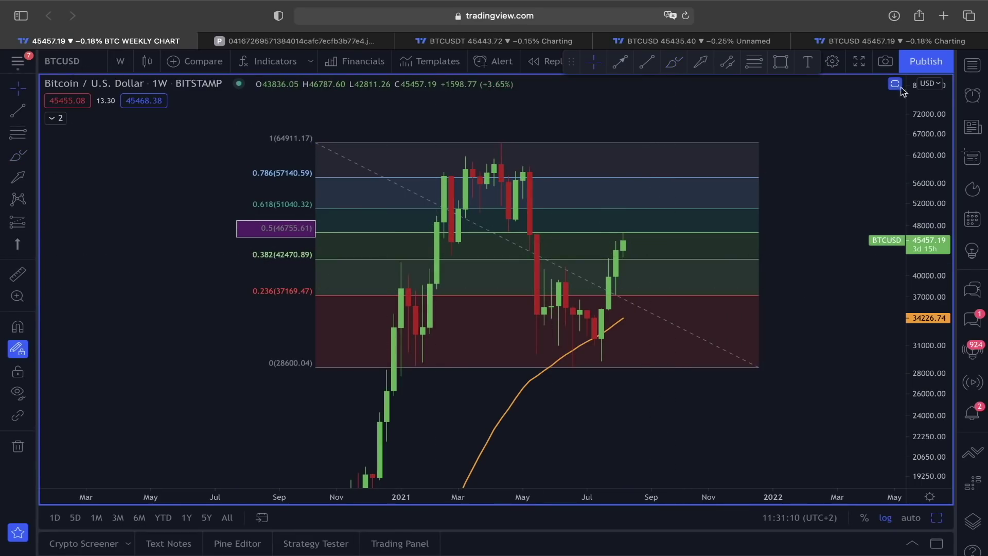
Draw a thin rectangle along the 0.382 level, about 42,700 to 42,990, from 12 Oct '20 to October 2021
left_click(777, 62)
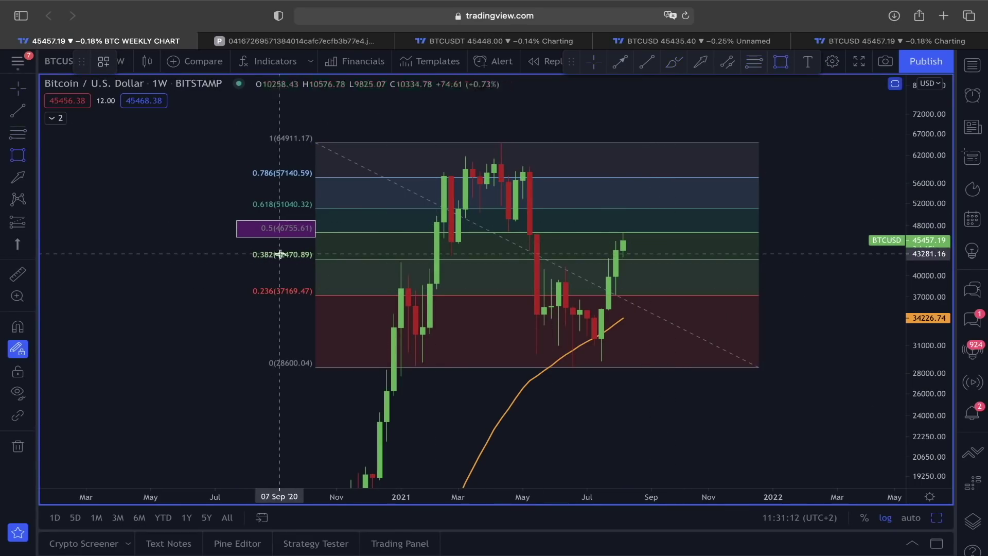
left_click(315, 256)
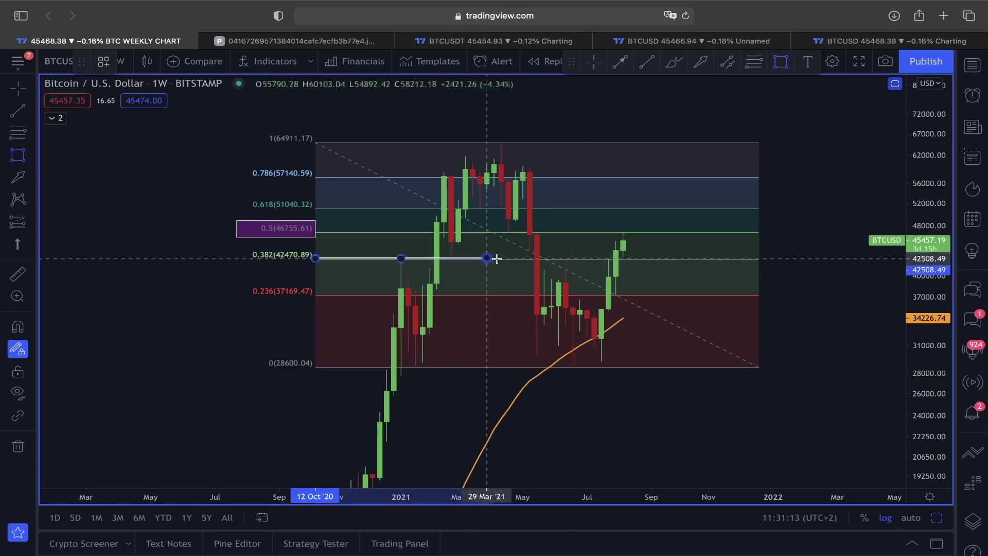
left_click(702, 257)
Mark five price reactions at the 0.382 band with white arrows, from the January 2021 high to the latest August candle
left_click(699, 62)
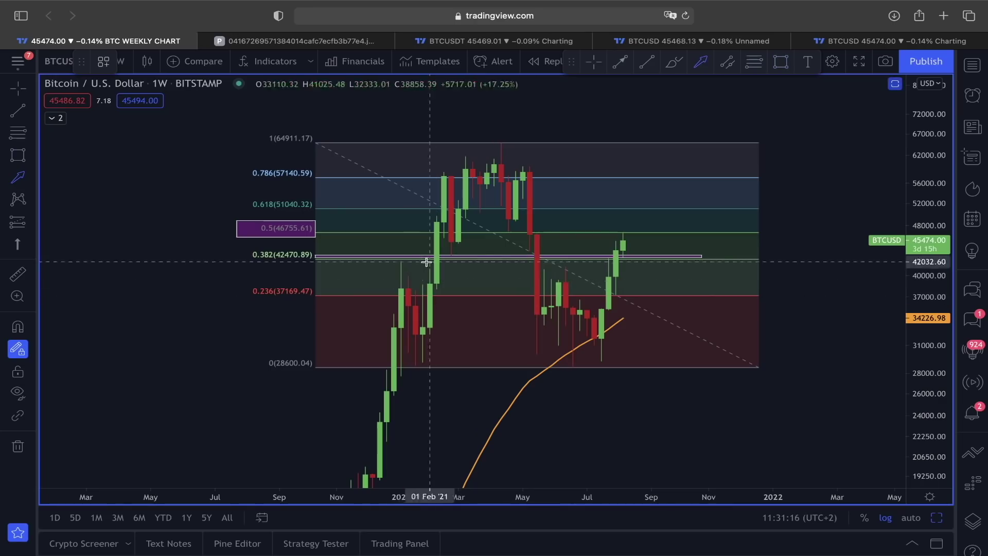
left_click(401, 259)
left_click(451, 281)
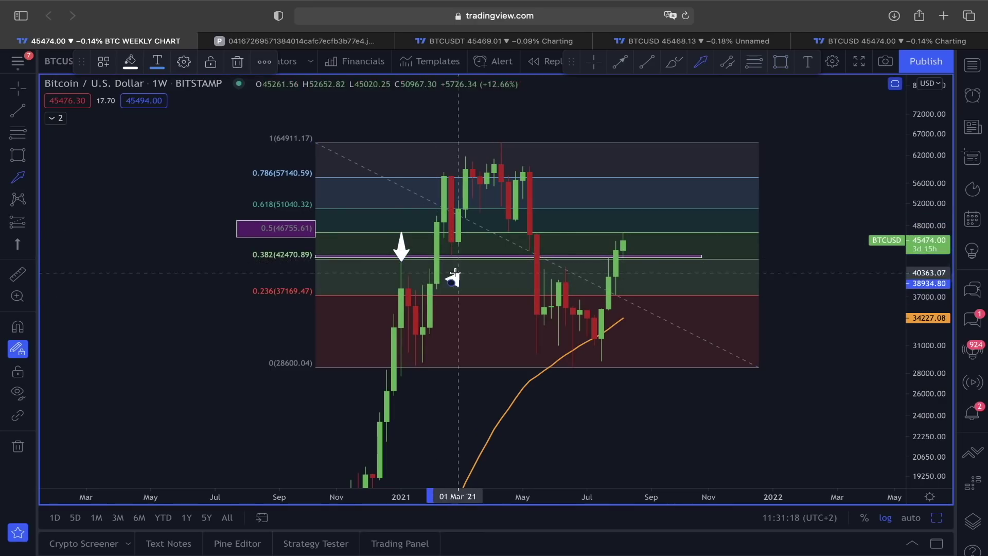
left_click(451, 255)
left_click(523, 270)
left_click(530, 250)
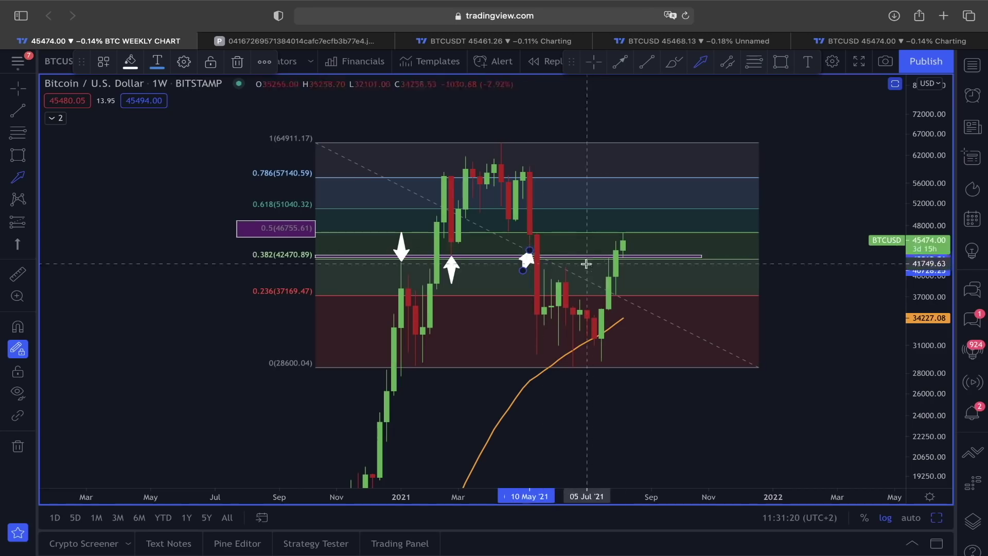
left_click(594, 238)
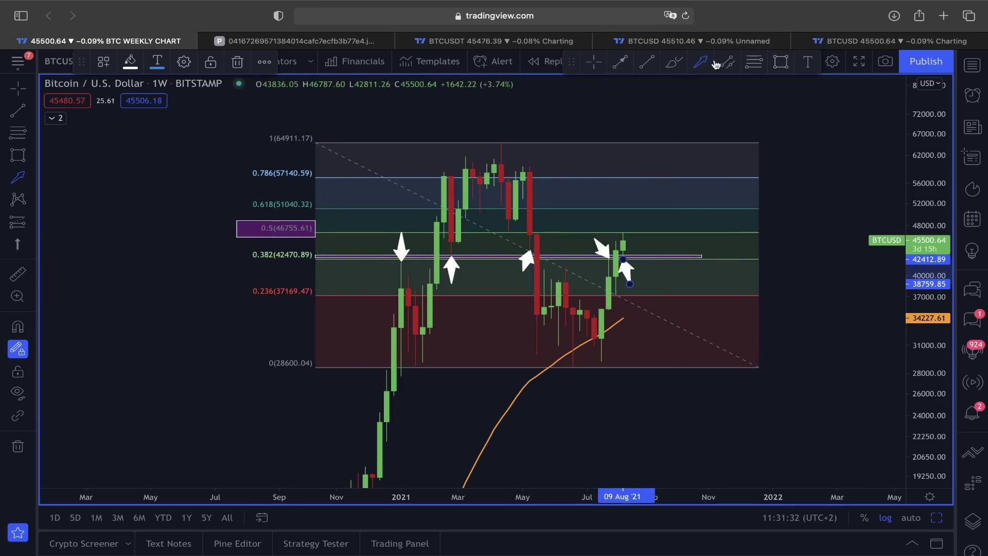
Circle the 0.618 level label in yellow and sketch a short downward brush path from the latest candle
left_click(675, 62)
mouse_move(270, 185)
left_mouse_down()
mouse_move(249, 189)
mouse_move(242, 207)
mouse_move(309, 228)
mouse_move(346, 188)
mouse_move(291, 184)
left_mouse_up()
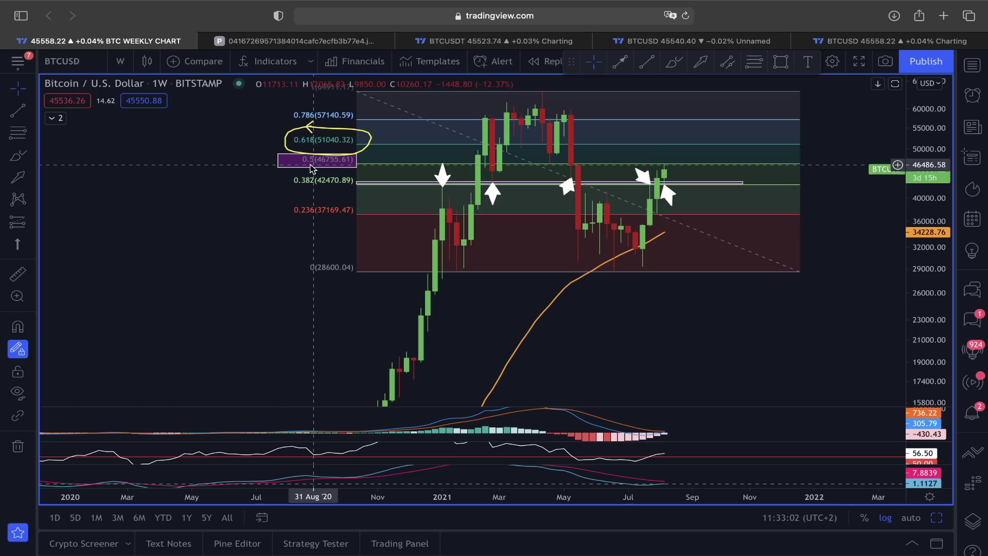
left_click(674, 62)
left_click_drag(666, 165, 692, 182)
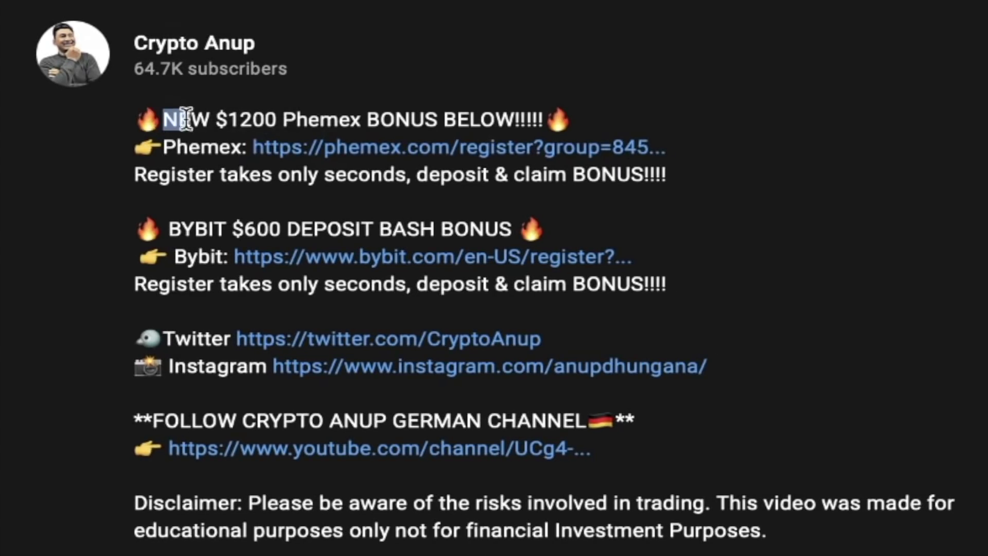
Highlight the $1200 Phemex bonus line and its registration link in the YouTube video description
left_click_drag(186, 120, 298, 120)
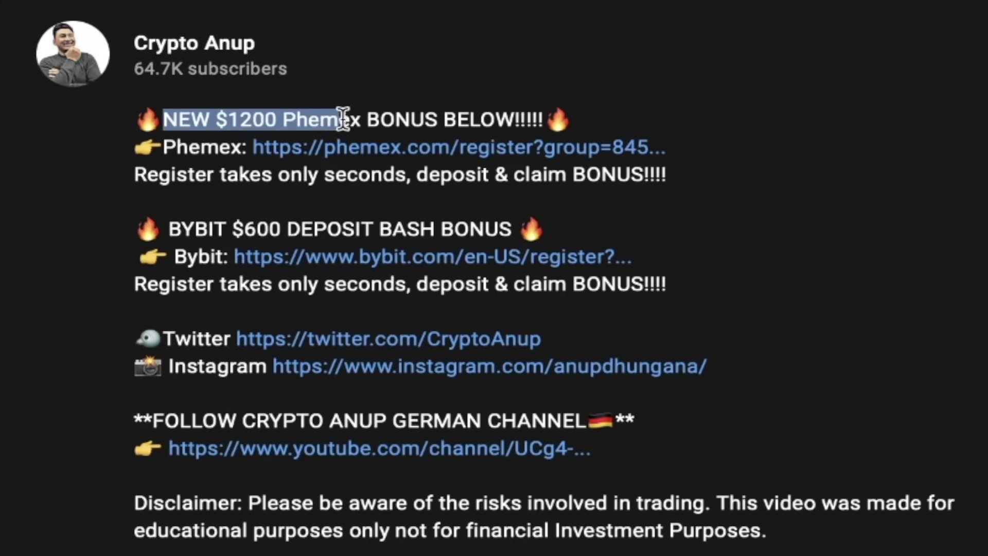
left_click_drag(372, 120, 580, 117)
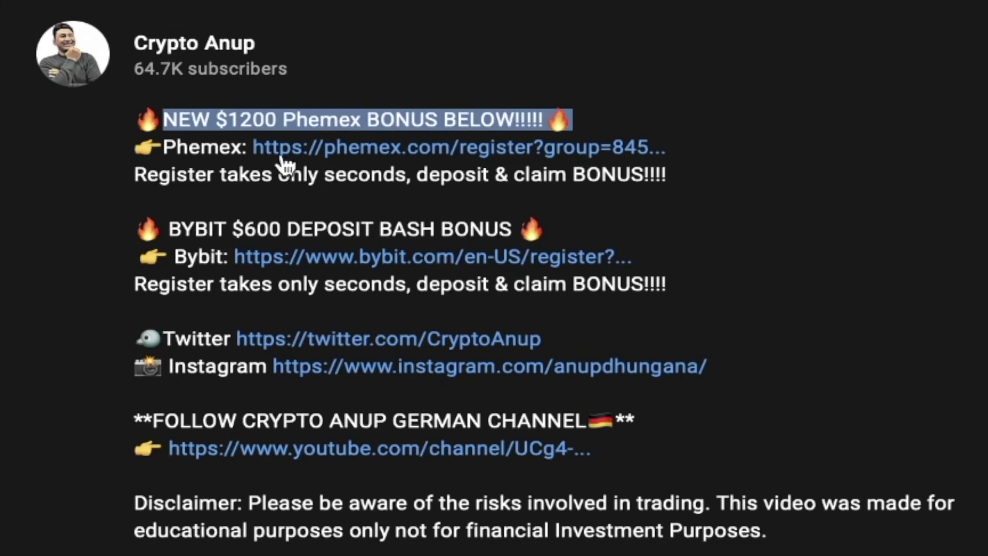
left_click_drag(252, 147, 690, 141)
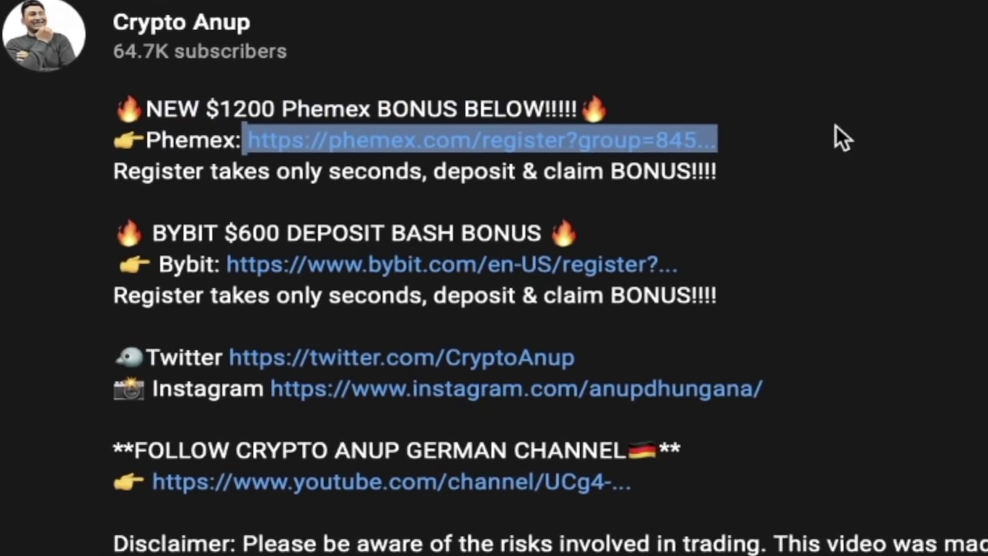
left_click_drag(202, 109, 271, 100)
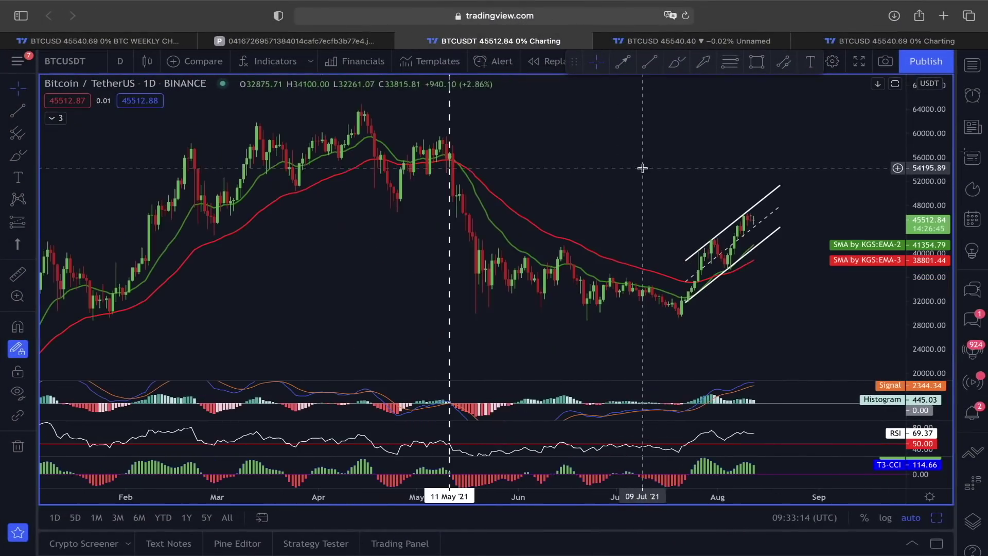
Mark the candle touches on the rising channel's upper and lower lines with white arrows on the daily BTCUSDT chart
left_click_drag(646, 172, 633, 181)
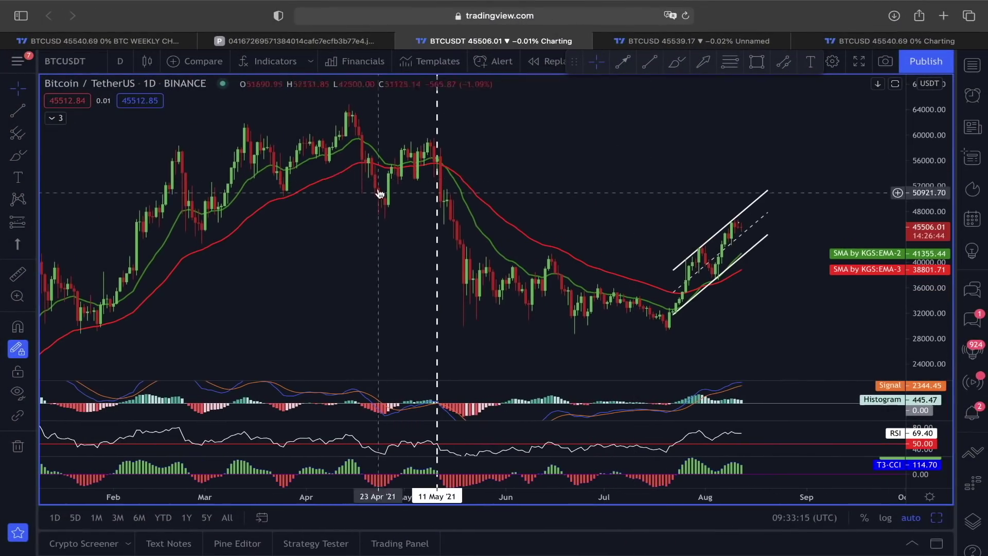
scroll(698, 310, "up", 5)
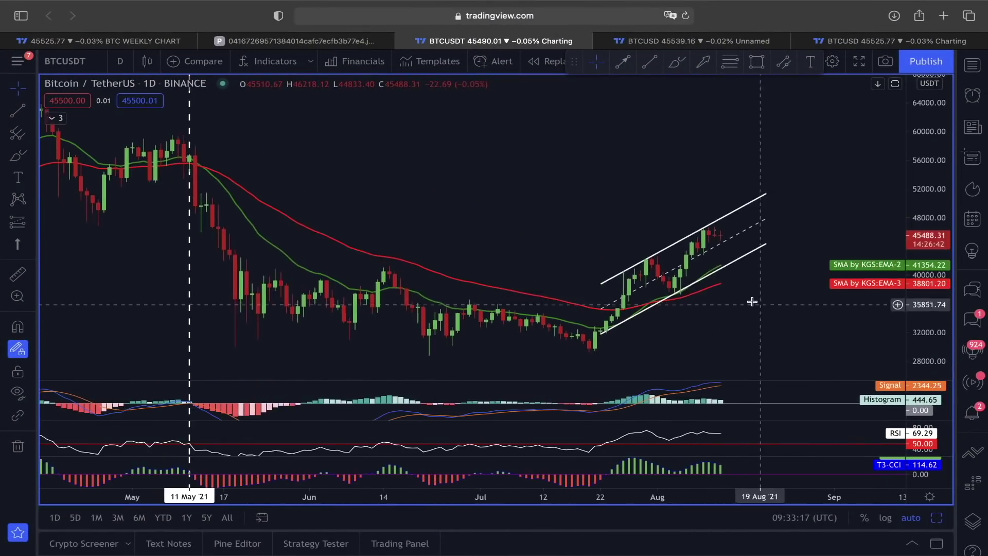
scroll(506, 273, "right", 3)
scroll(823, 221, "left", 3)
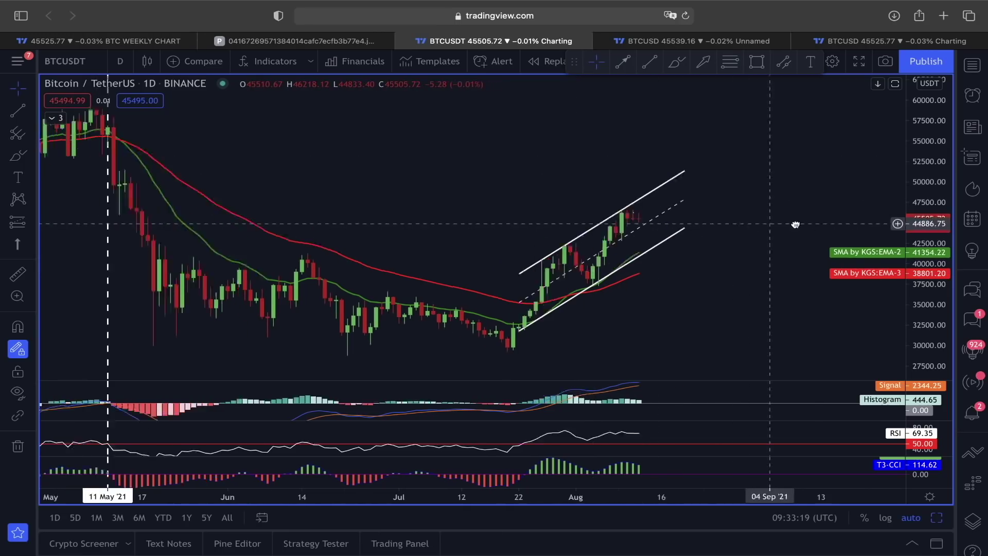
left_click(704, 62)
left_click_drag(647, 170, 663, 207)
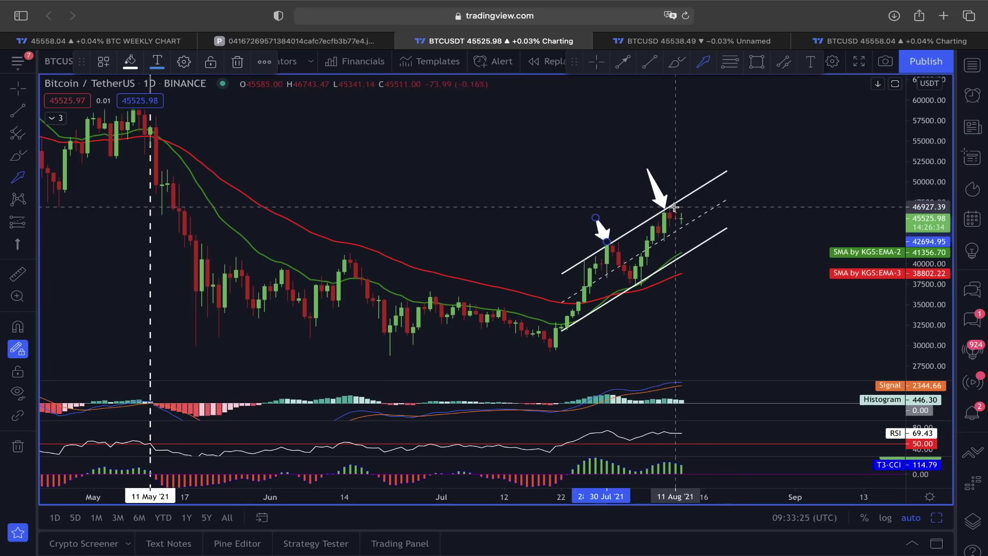
left_click_drag(567, 239, 584, 255)
left_click_drag(640, 312, 641, 284)
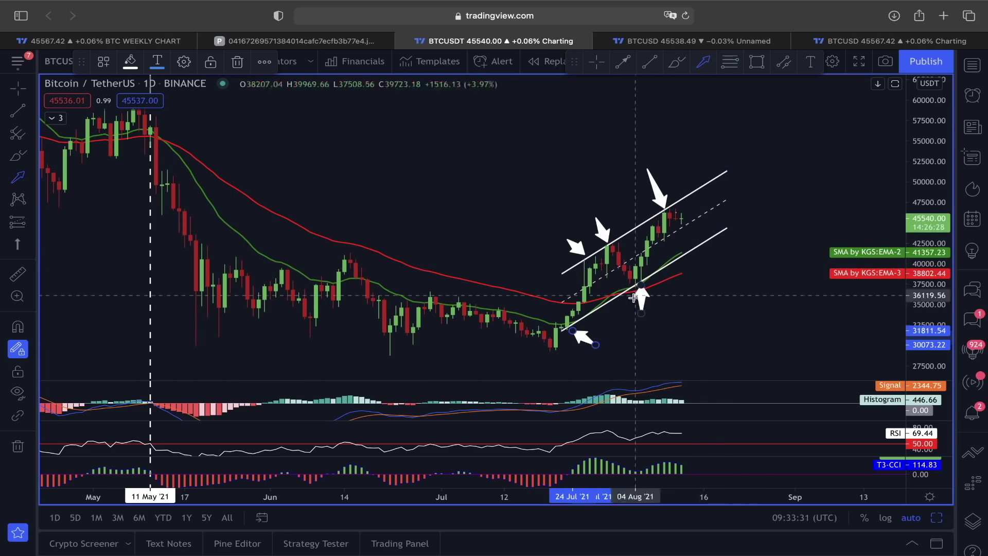
scroll(759, 256, "up", 2)
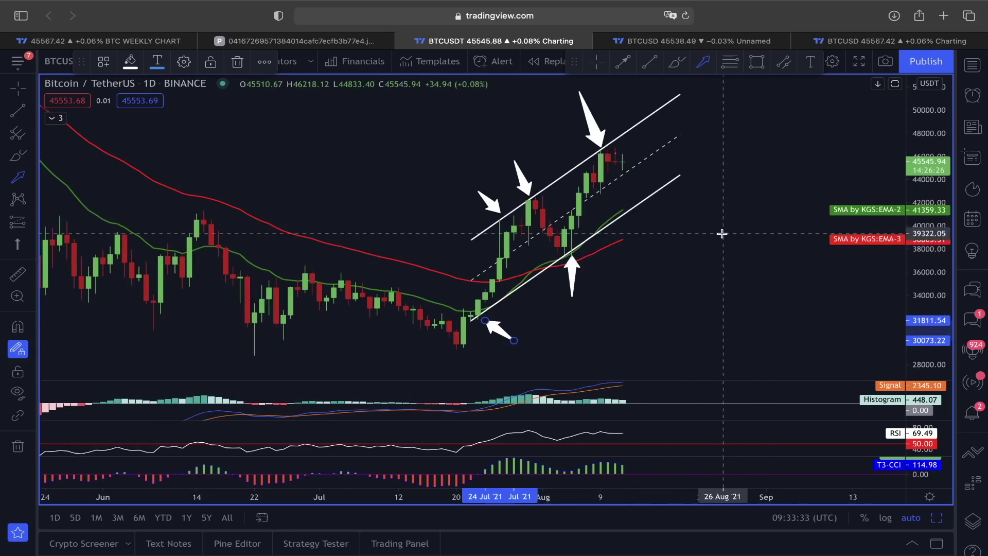
left_click_drag(411, 269, 452, 269)
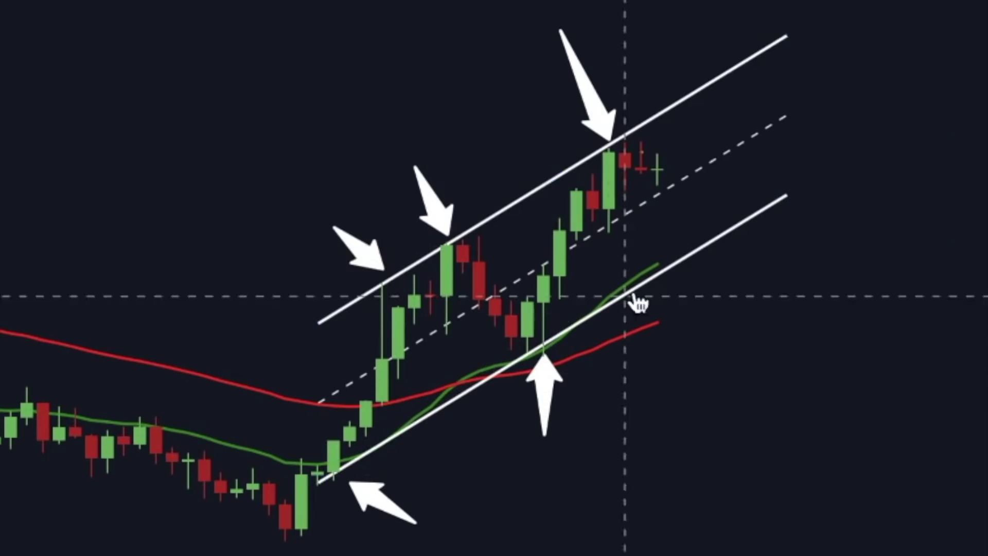
left_click(655, 272)
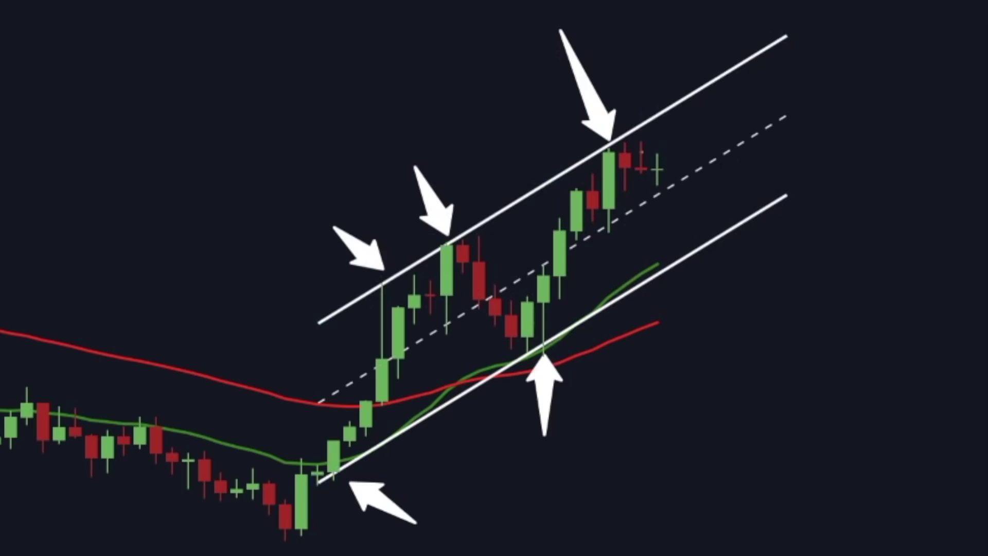
Sketch yellow brush strokes from the latest candle down to the rising channel's lower line and along the channel
mouse_move(661, 174)
left_mouse_down()
mouse_move(704, 187)
mouse_move(714, 231)
mouse_move(730, 206)
mouse_move(750, 201)
left_mouse_up()
mouse_move(643, 274)
left_mouse_down()
mouse_move(786, 186)
mouse_move(725, 207)
mouse_move(751, 249)
mouse_move(741, 206)
mouse_move(705, 236)
mouse_move(735, 225)
left_mouse_up()
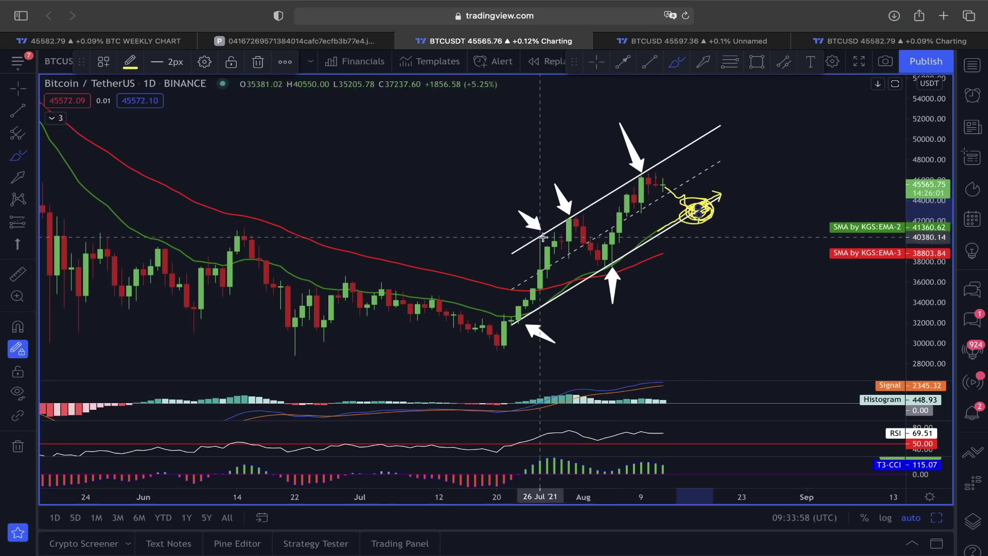
left_click_drag(383, 280, 513, 213)
mouse_move(571, 274)
left_mouse_down()
mouse_move(611, 278)
mouse_move(635, 251)
left_mouse_up()
mouse_move(627, 193)
left_mouse_down()
mouse_move(684, 174)
mouse_move(748, 173)
mouse_move(779, 119)
left_mouse_up()
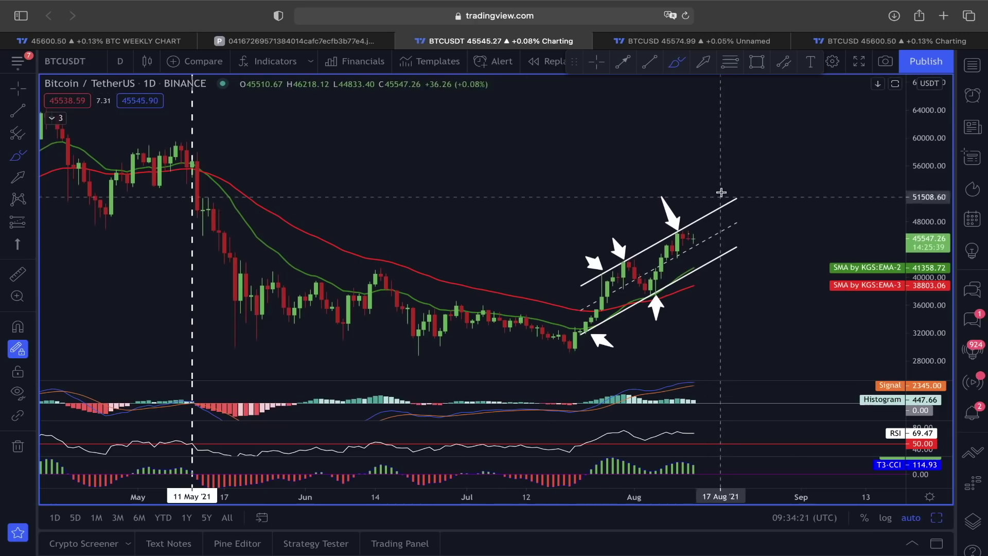
Open the GEMINI daily BTCUSD chart and examine the August candles against the monthly CPR levels
left_click(693, 42)
left_click_drag(618, 195, 617, 203)
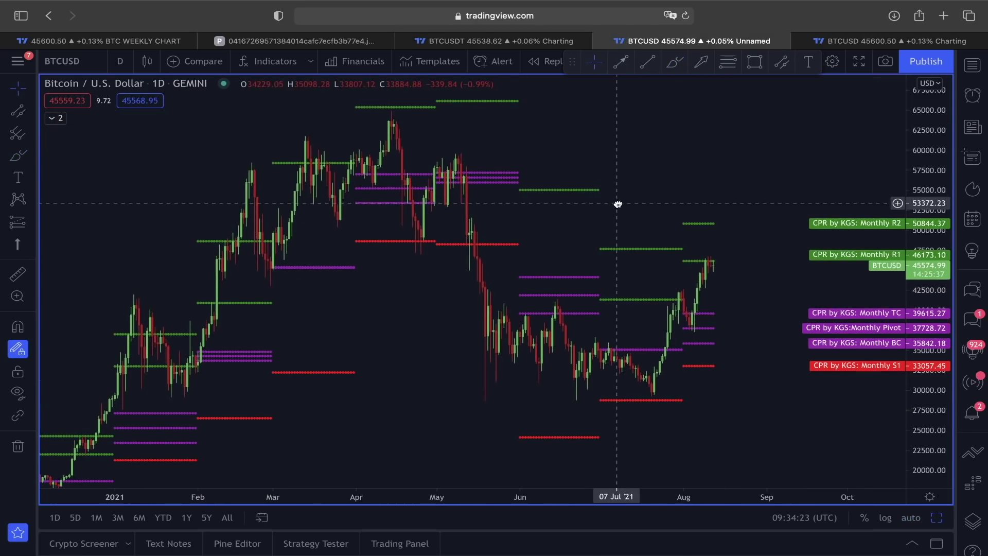
scroll(731, 358, "up", 2)
left_click_drag(726, 359, 712, 386)
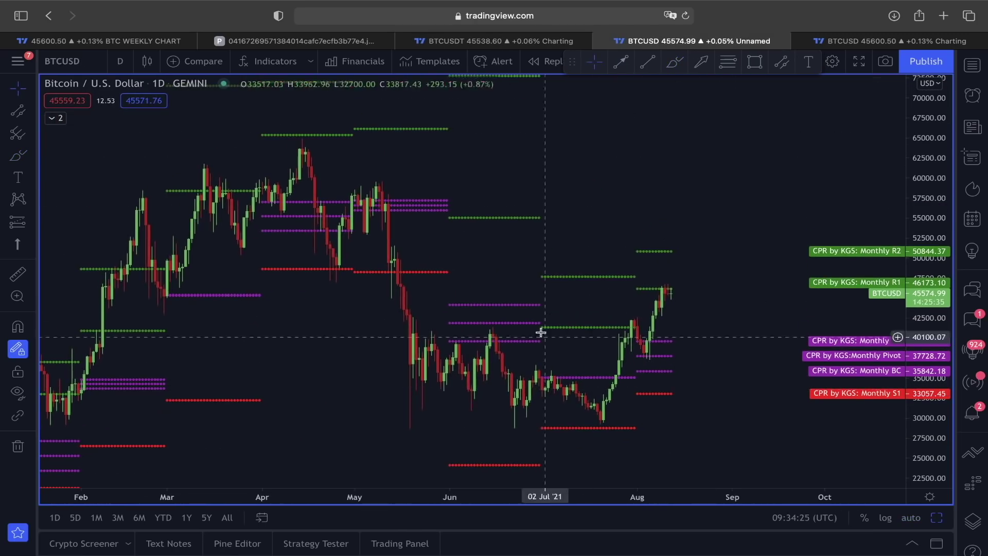
scroll(688, 356, "right", 2)
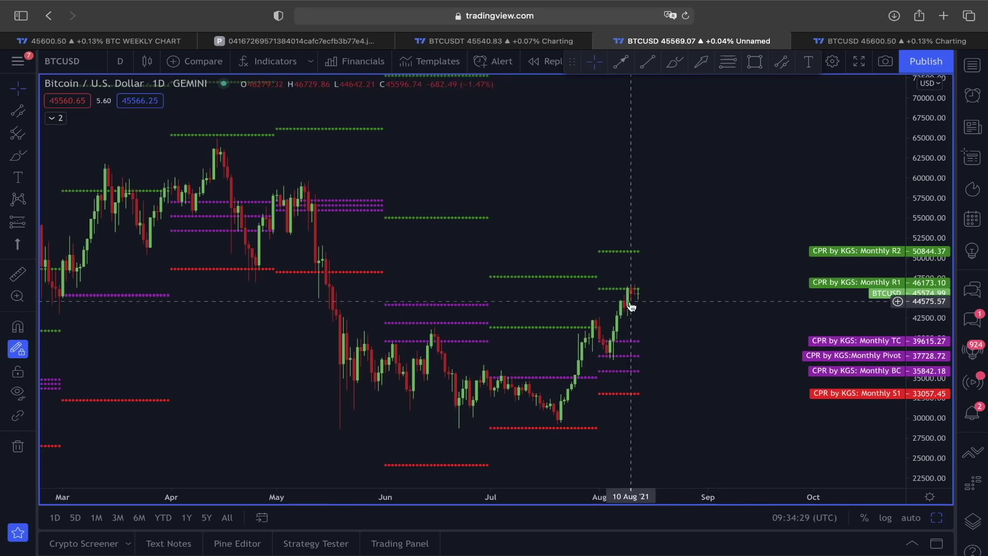
scroll(632, 305, "up", 2)
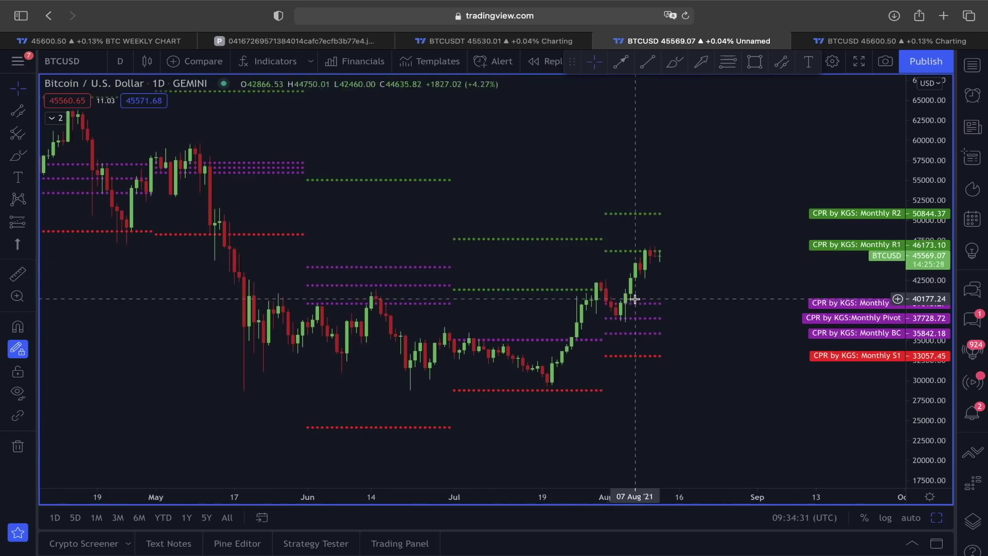
scroll(635, 299, "up", 2)
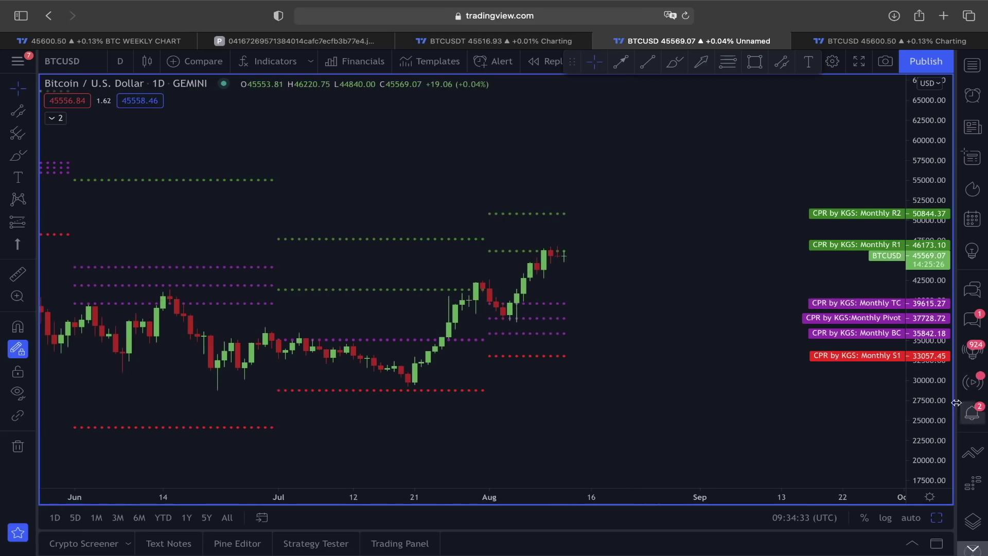
scroll(761, 353, "up", 2)
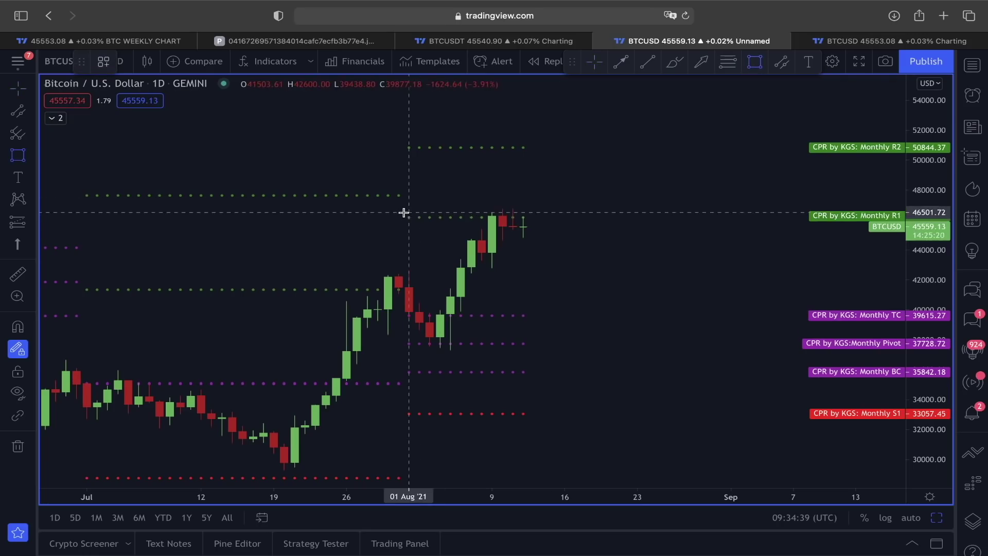
Box the monthly R1 line with a thin purple rectangle from 1 to 13 August, between about 45,924 and 46,502
left_click(403, 212)
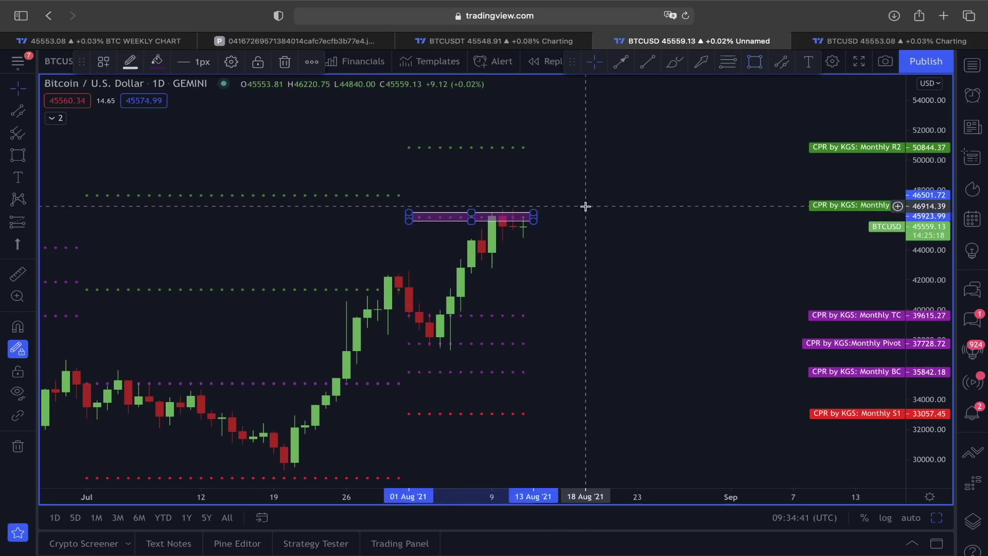
left_click(561, 209)
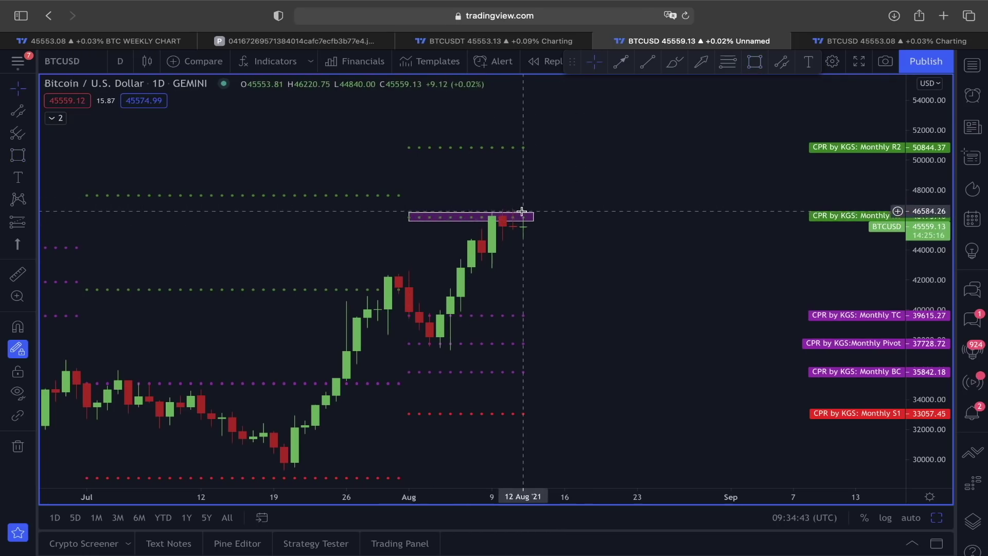
scroll(530, 195, "left", 3)
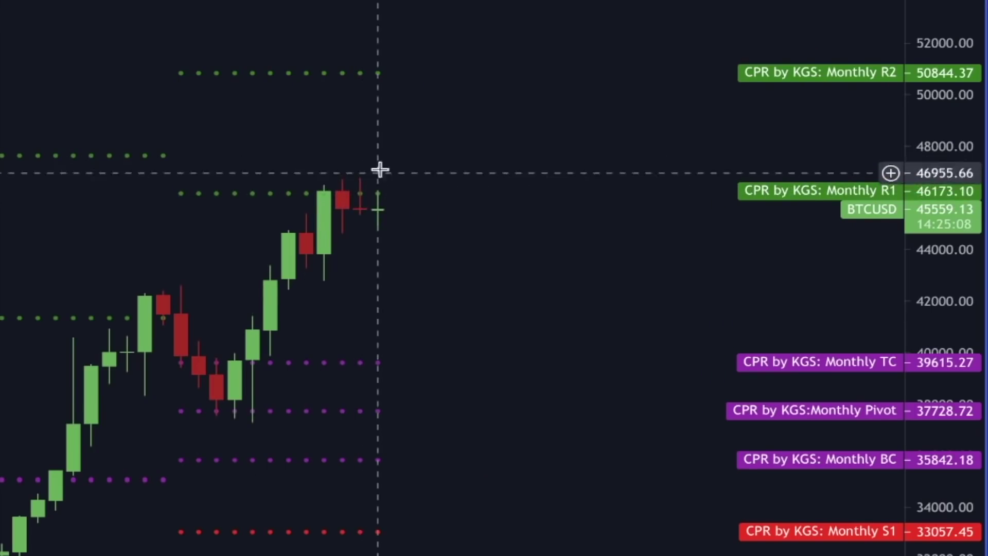
Place white arrows pointing at the start of August's monthly R1 line and from R1 up towards monthly R2
left_click_drag(436, 140, 496, 163)
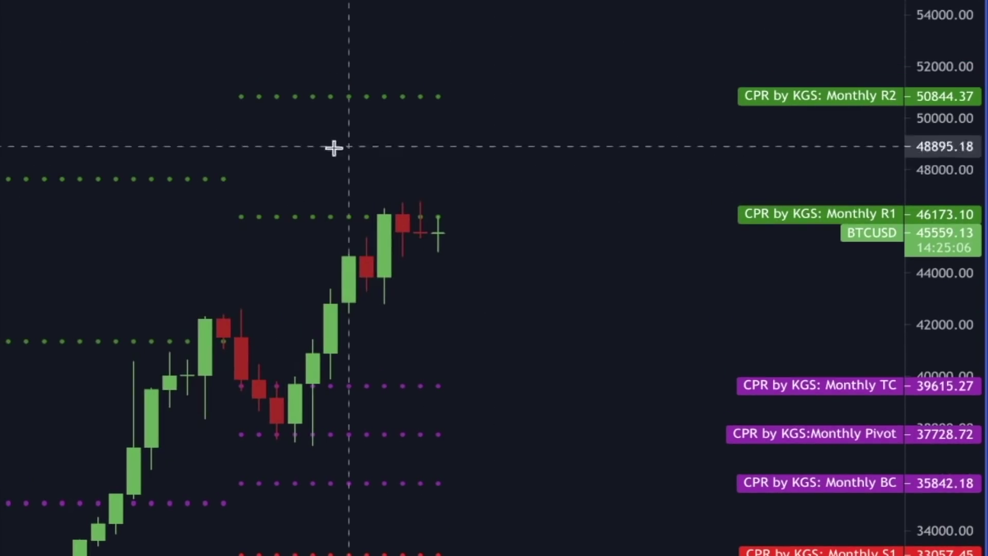
left_click_drag(170, 259, 223, 221)
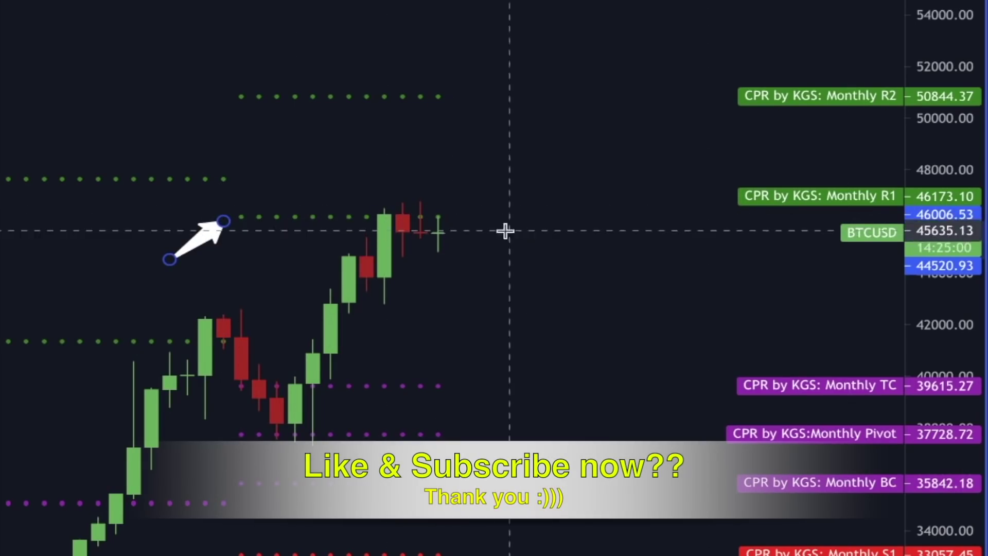
left_click_drag(437, 213, 438, 102)
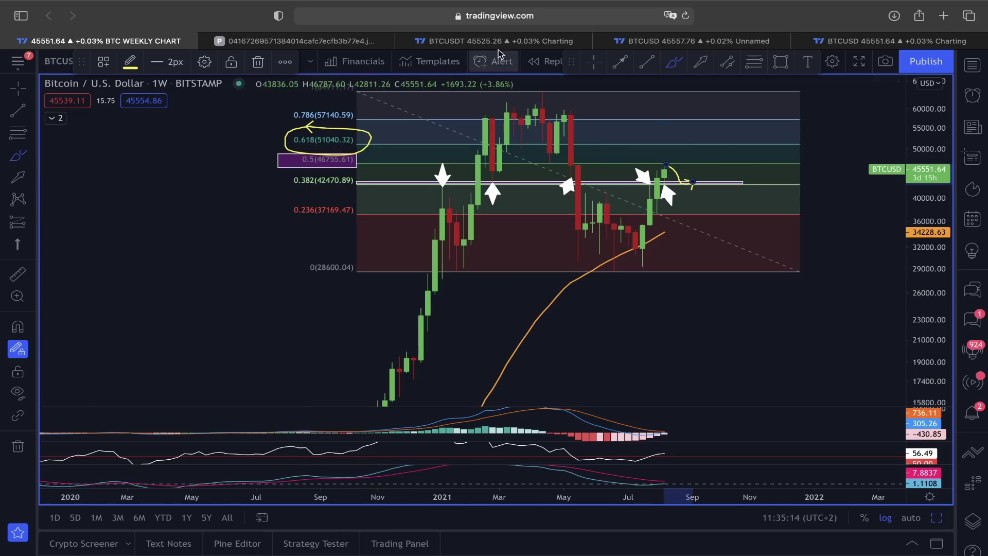
Return to the GEMINI daily BTCUSD chart and delete the white arrow pointing up to monthly R2
left_click(605, 44)
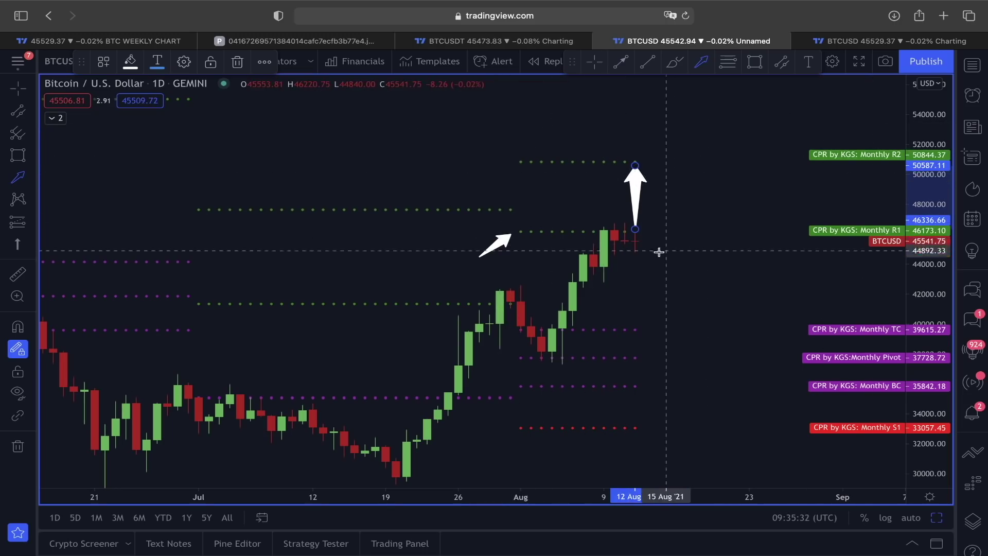
key("Delete")
left_click_drag(704, 187, 698, 183)
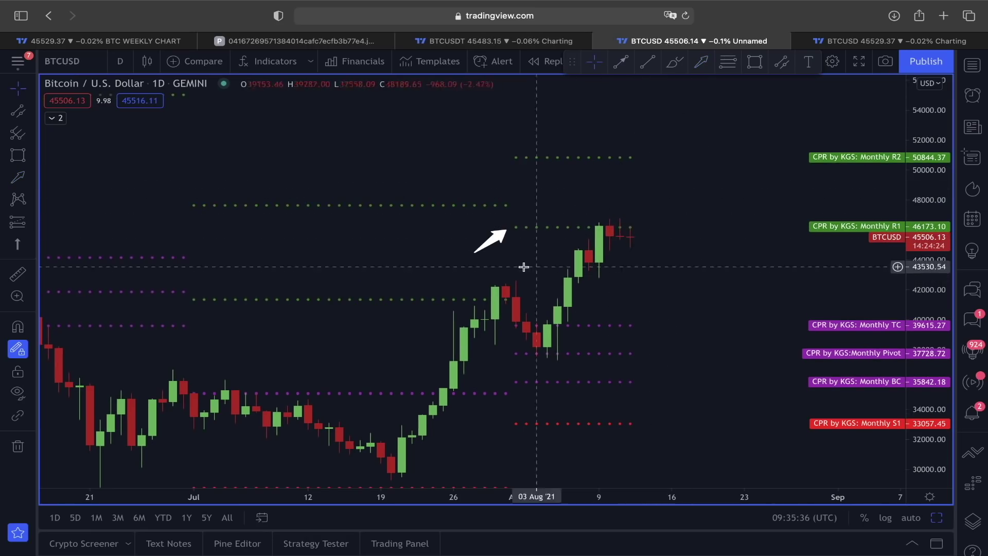
Draw a thin purple support rectangle from 23 July to beyond the latest candle, with its lower edge at about 42,700
left_click(16, 157)
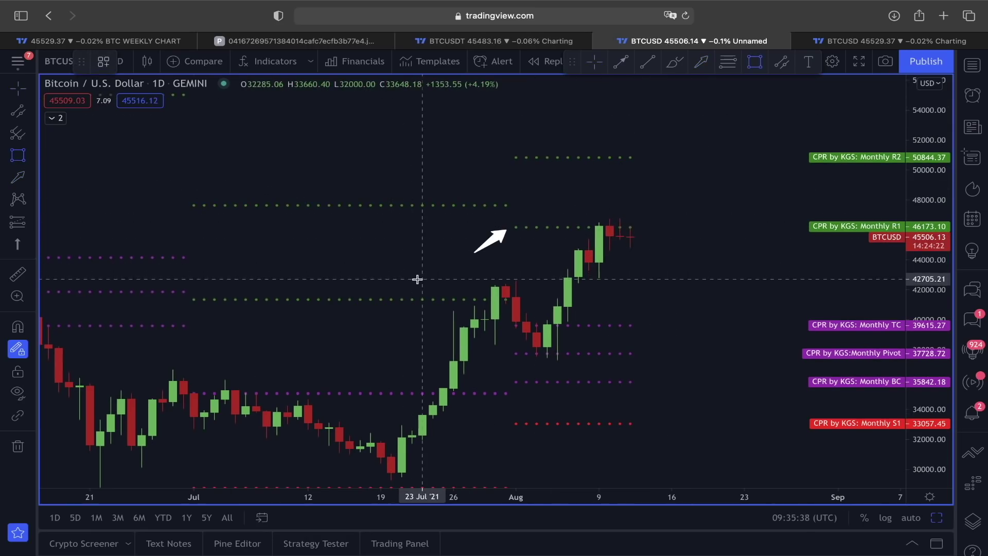
left_click_drag(421, 281, 755, 276)
left_click_drag(718, 225, 741, 224)
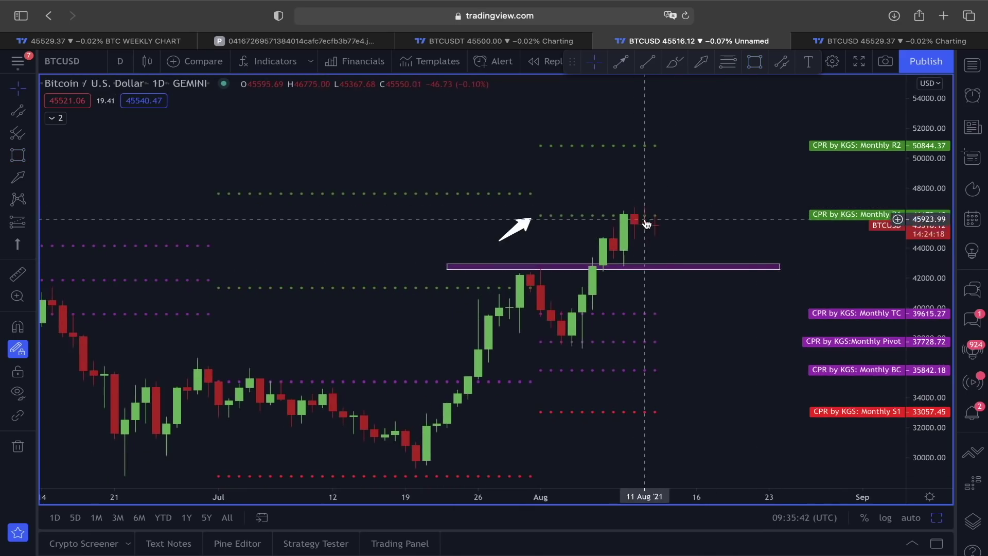
Sketch a yellow brush path from the latest candle down to the purple support zone and back up to about 48,000
left_click(673, 65)
left_click_drag(654, 224, 688, 241)
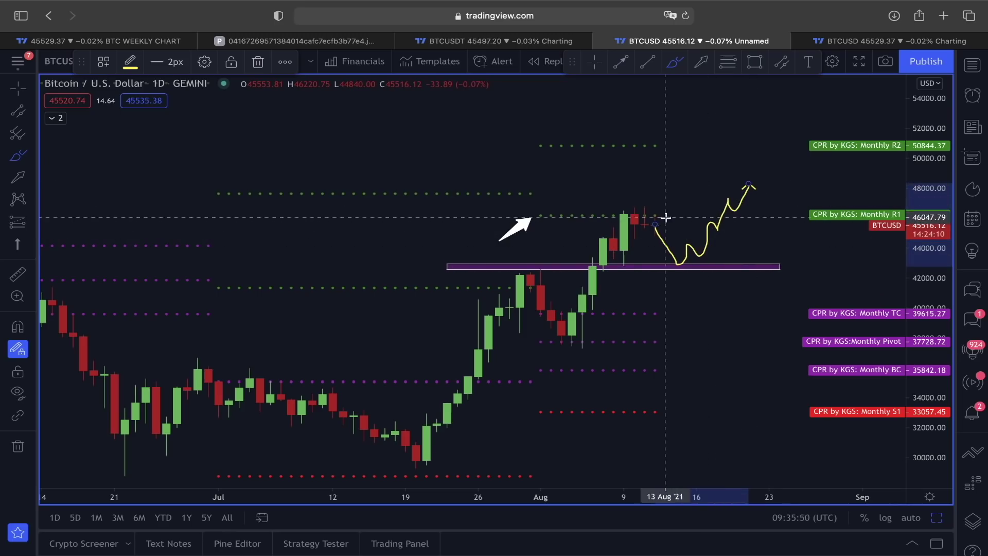
left_click_drag(640, 214, 739, 214)
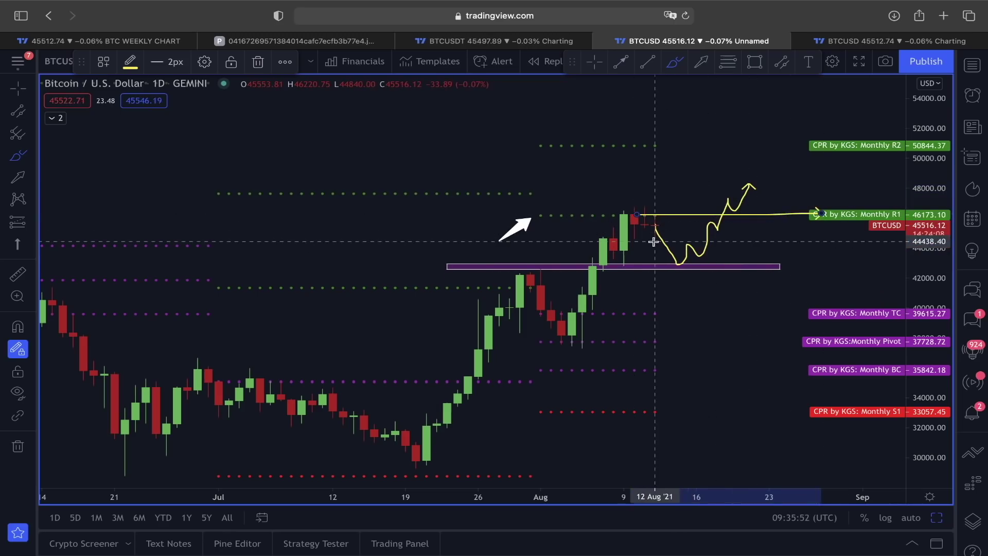
key("super+z")
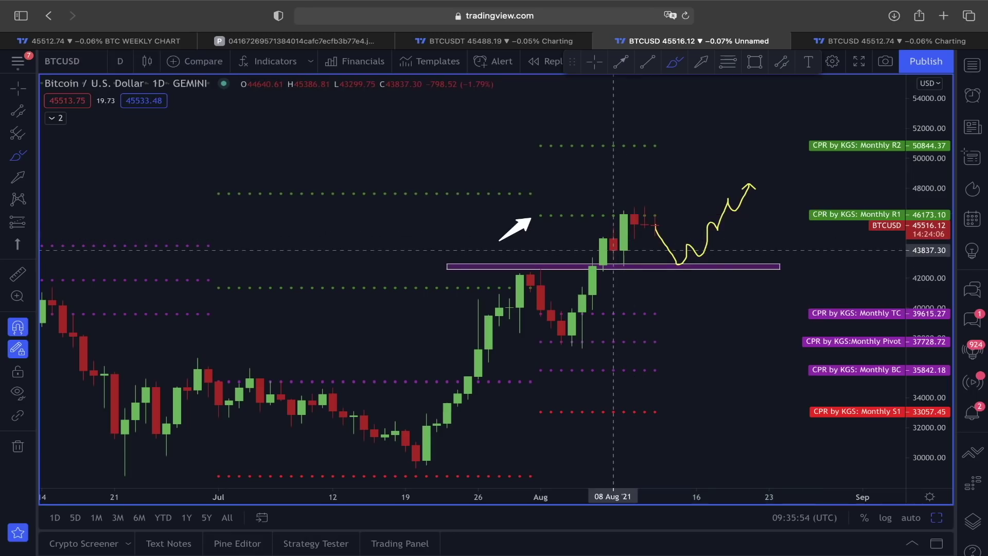
scroll(612, 250, "right", 2)
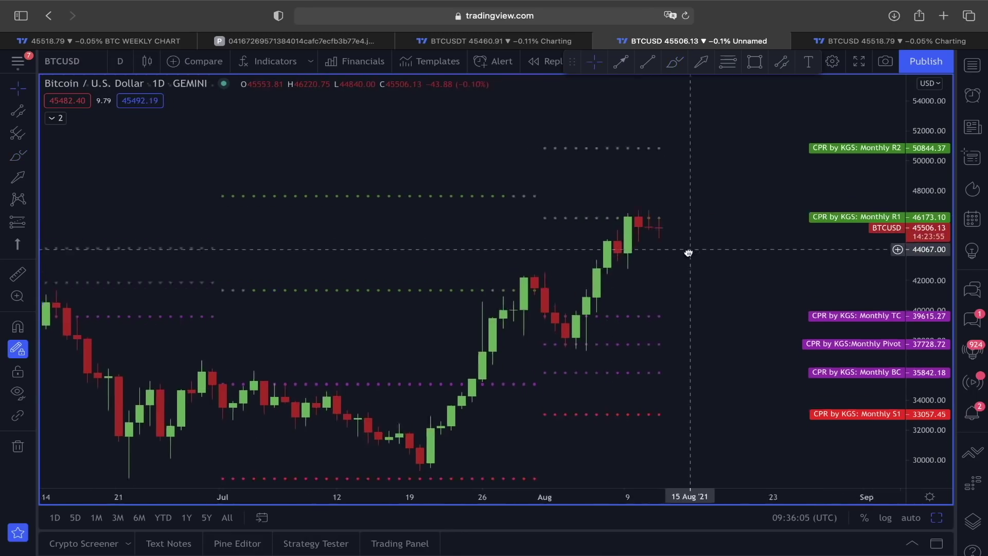
left_click_drag(688, 252, 688, 221)
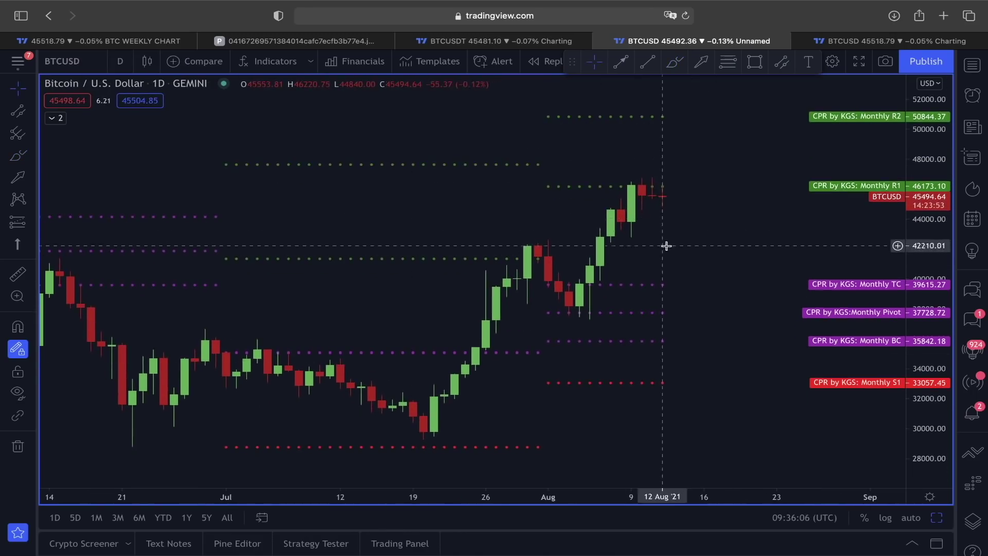
scroll(666, 245, "right", 3)
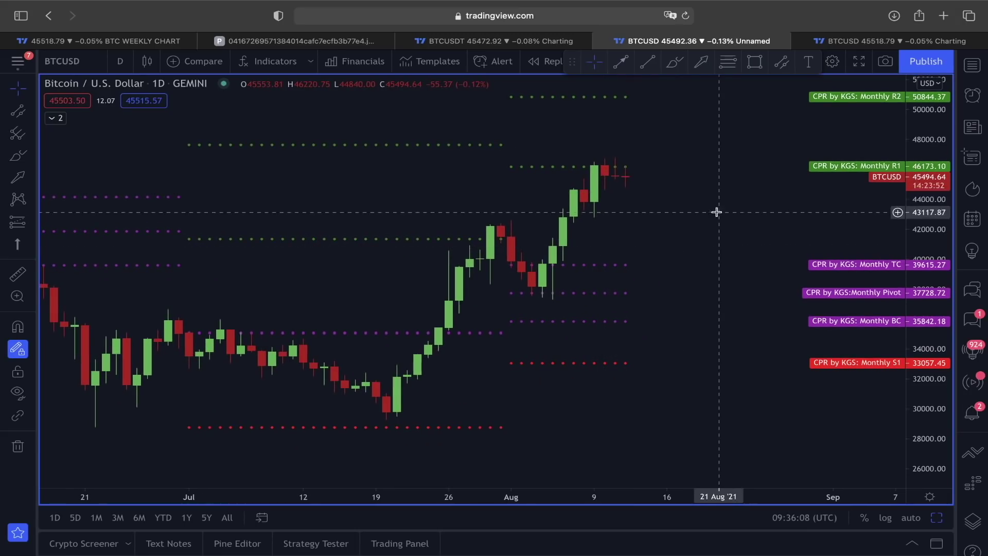
On the BITSTAMP 4h BTCUSD chart, draw a yellow trend line over the highs from 26 July to 13 August, about 40,629 to 48,092
left_click(864, 42)
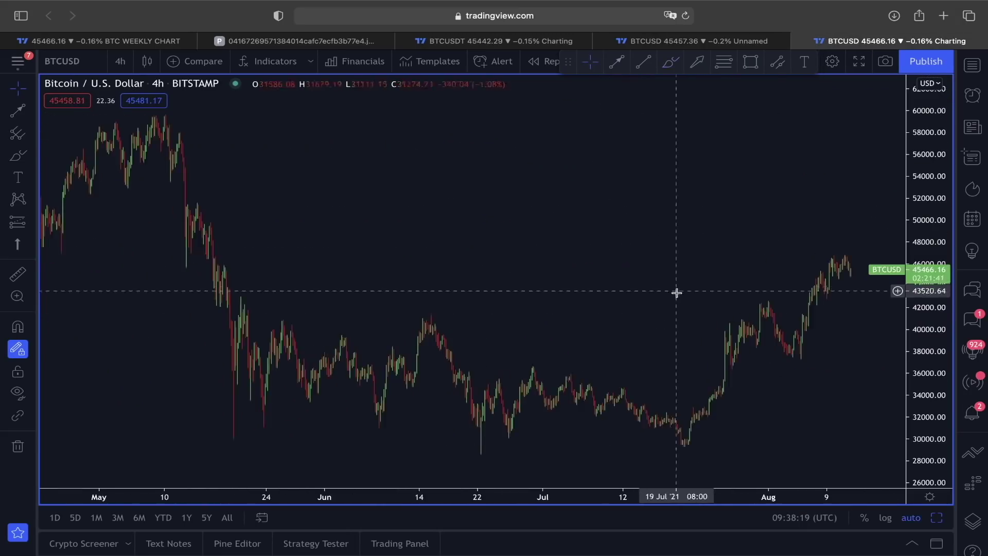
scroll(657, 324, "up", 5)
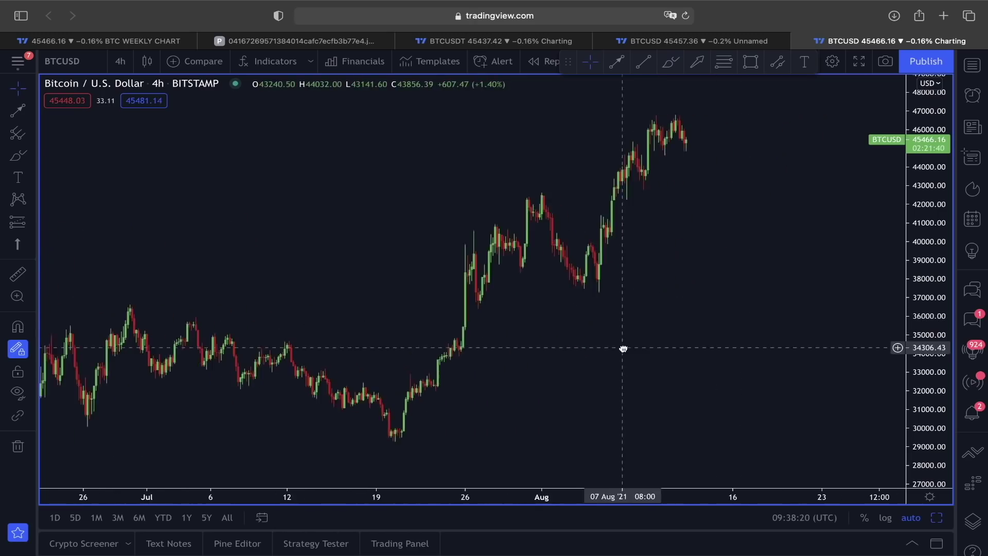
scroll(620, 343, "up", 2)
left_click_drag(617, 338, 699, 309)
left_click_drag(938, 210, 938, 242)
left_click_drag(803, 290, 772, 305)
key("alt+t")
left_click(456, 250)
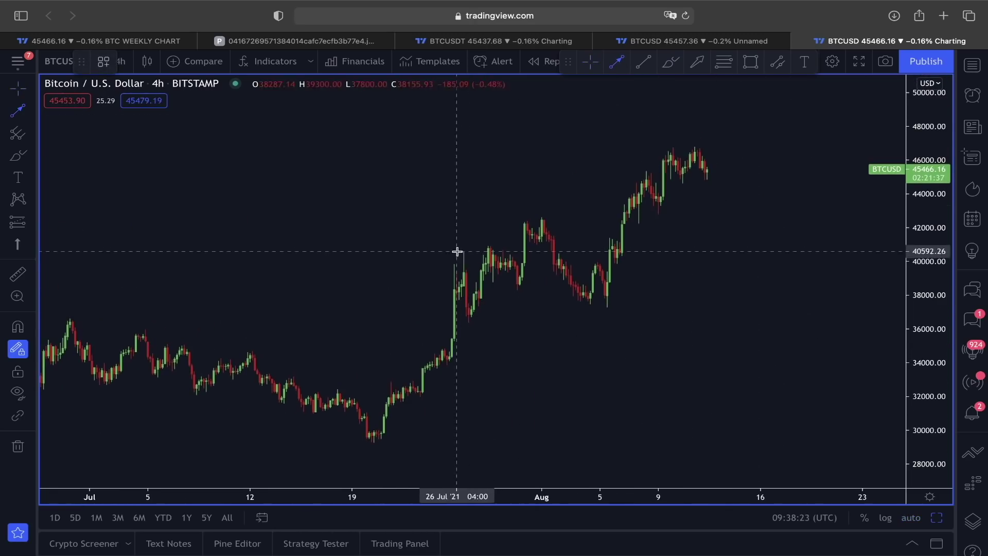
left_click(728, 124)
Draw a lower trend line from the 5 August low and converge both lines on 12 August at about 47,800
left_click(604, 305)
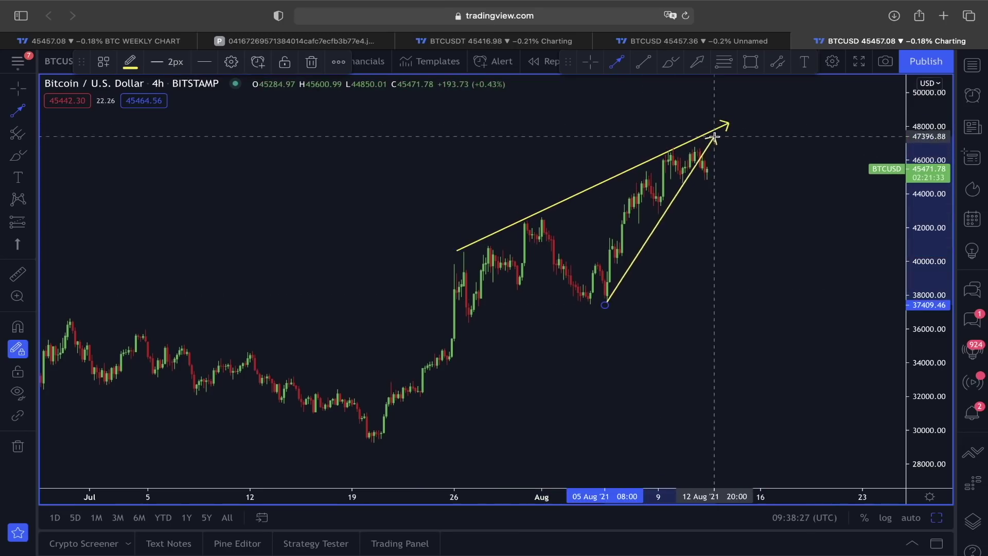
left_click_drag(728, 124, 712, 129)
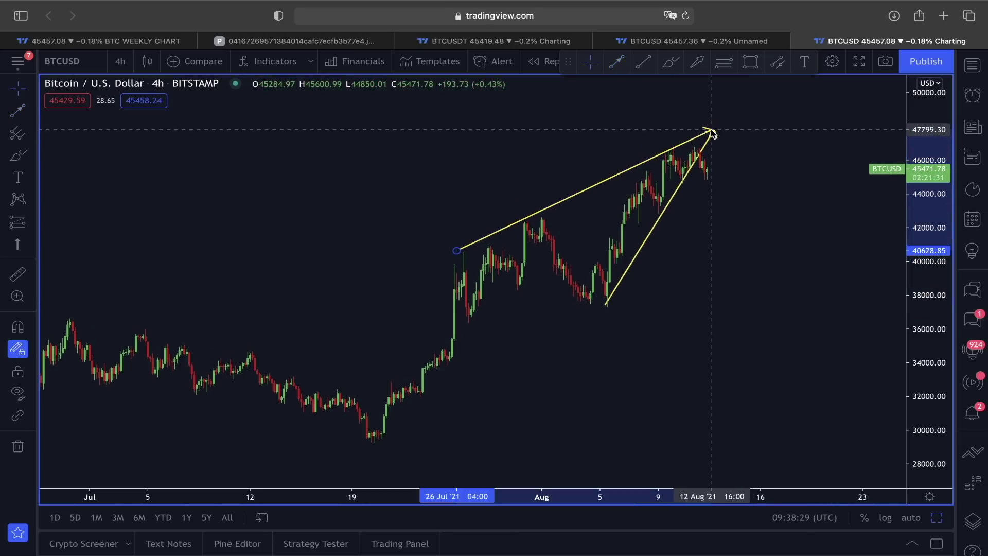
scroll(711, 217, "up", 2)
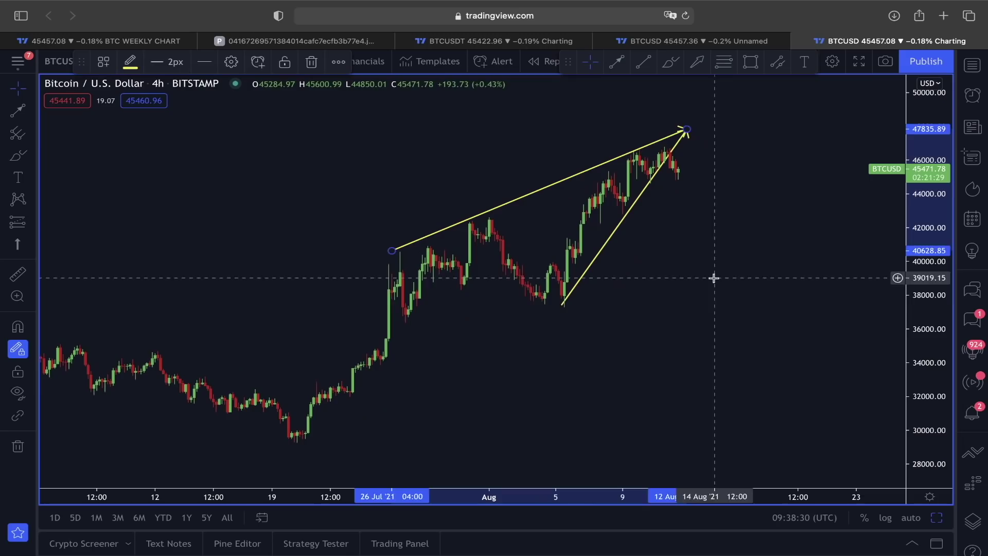
Extend the lower trend line's start down to about 34,800 near 3 August and slightly adjust the upper line's start
left_click(565, 304)
left_click_drag(565, 304, 529, 343)
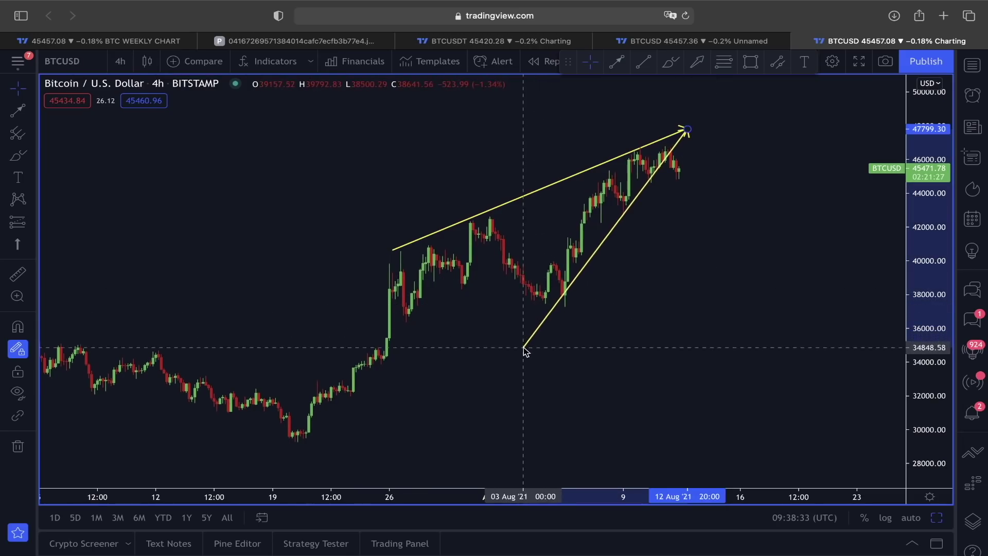
left_click_drag(613, 337, 638, 331)
left_click_drag(417, 245, 411, 249)
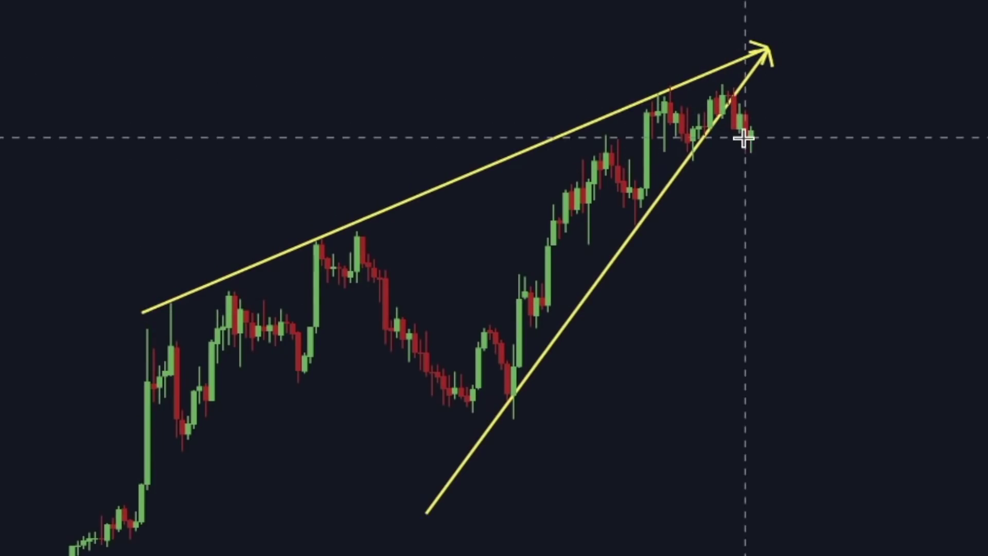
Sketch yellow brush paths falling from the latest candle, including upward and downward branches, and undo them all
mouse_move(747, 137)
left_mouse_down()
mouse_move(766, 170)
mouse_move(872, 148)
left_mouse_up()
left_click_drag(818, 197, 873, 233)
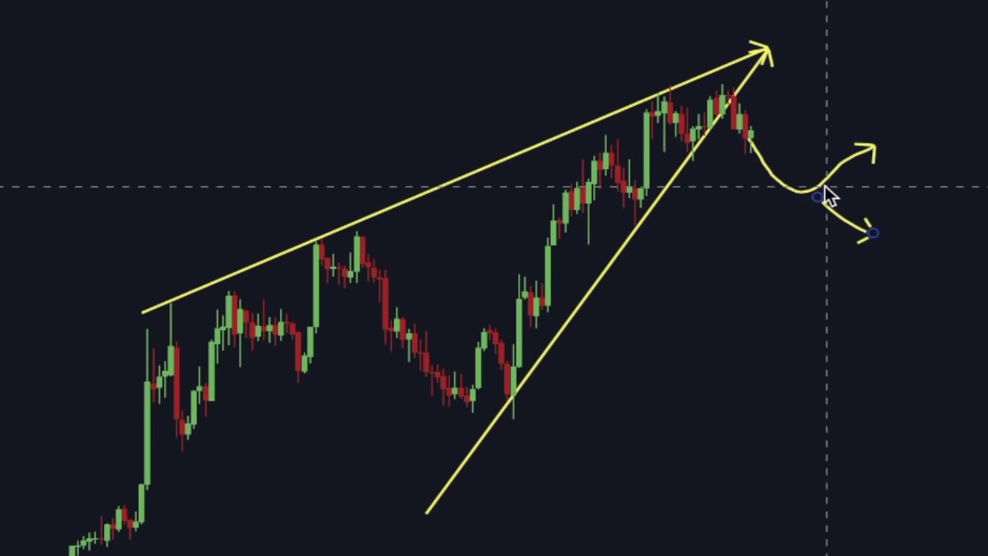
key("super+z")
key("super+z")
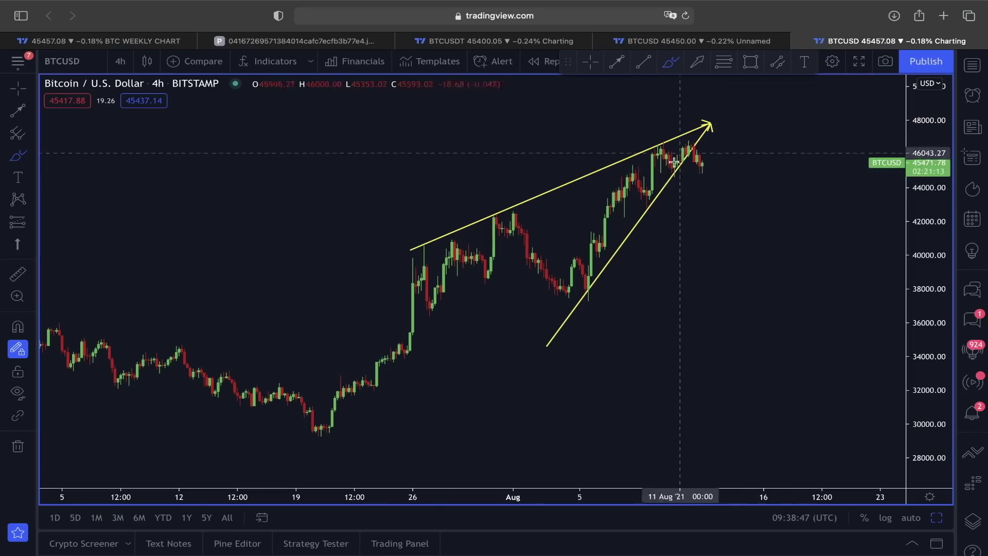
left_click_drag(703, 168, 709, 179)
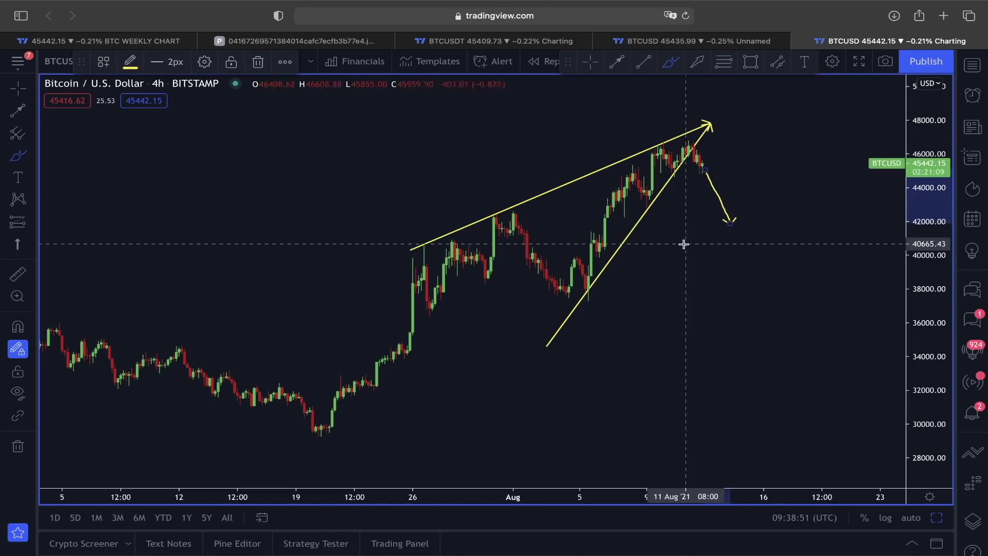
key("super+z")
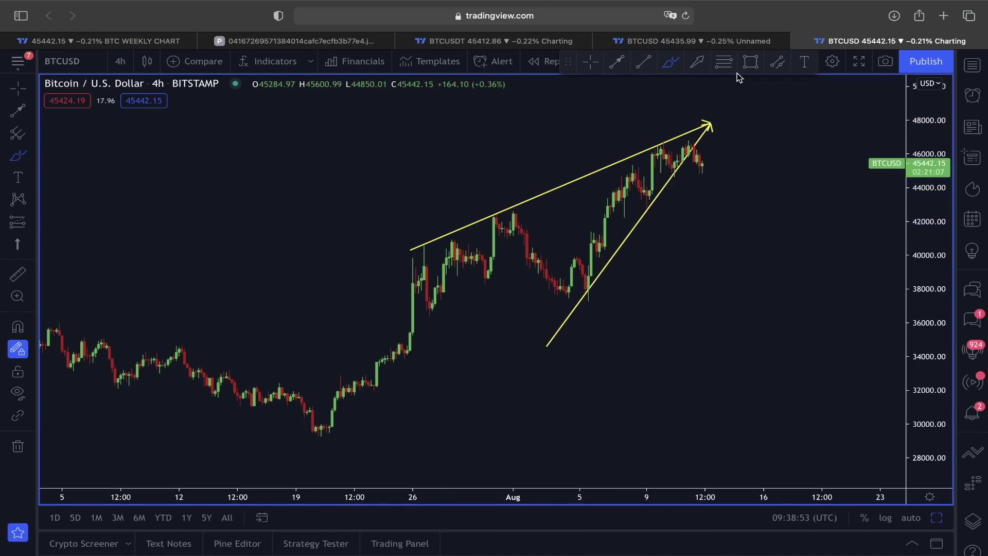
Draw a thin horizontal rectangle at about 42,714 to 43,080 from late July to 21 August, and delete it
left_click(749, 67)
left_click_drag(479, 210, 855, 203)
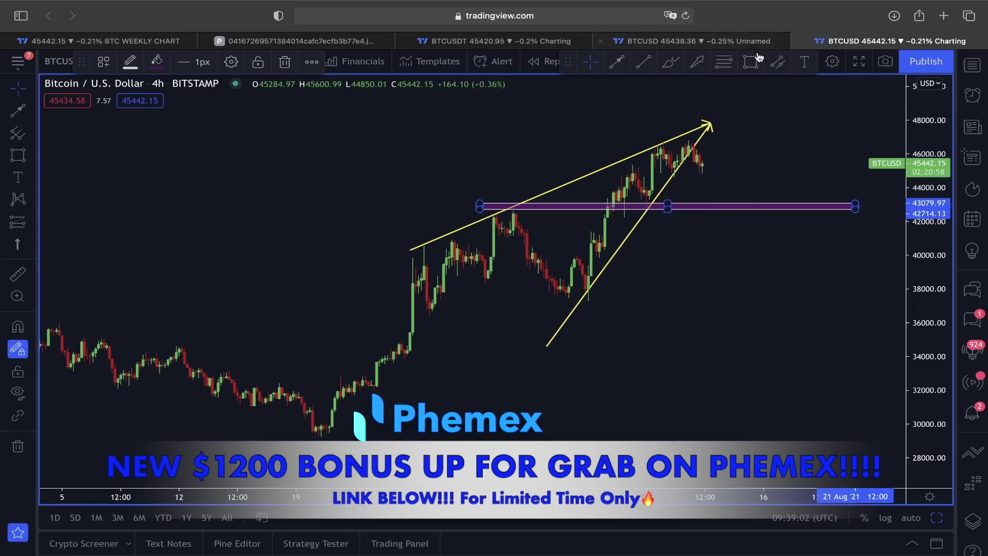
key("Delete")
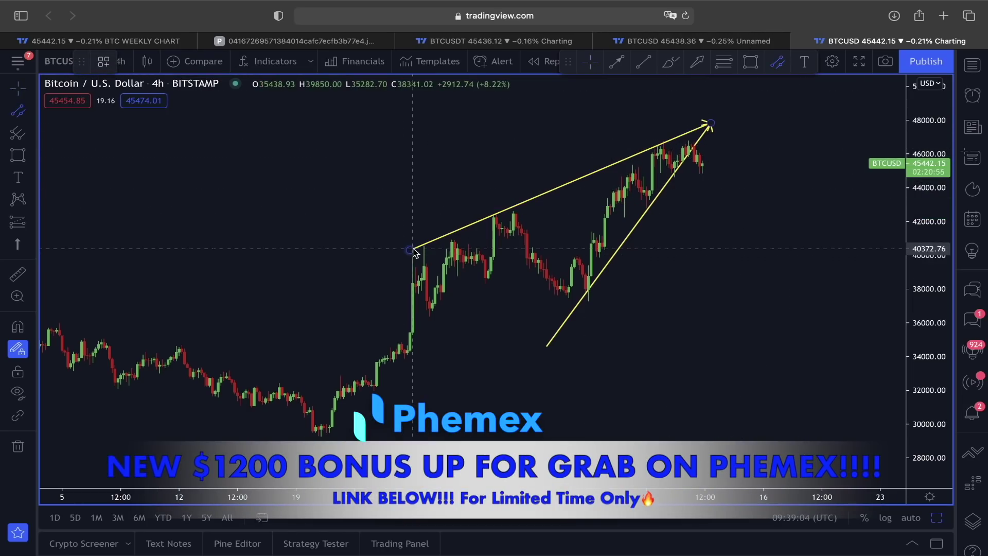
Draw a parallel channel along the highs from 26 July to 17 August near 49,775, and extend its lower line back to 21 July at about 31,263
left_click(413, 249)
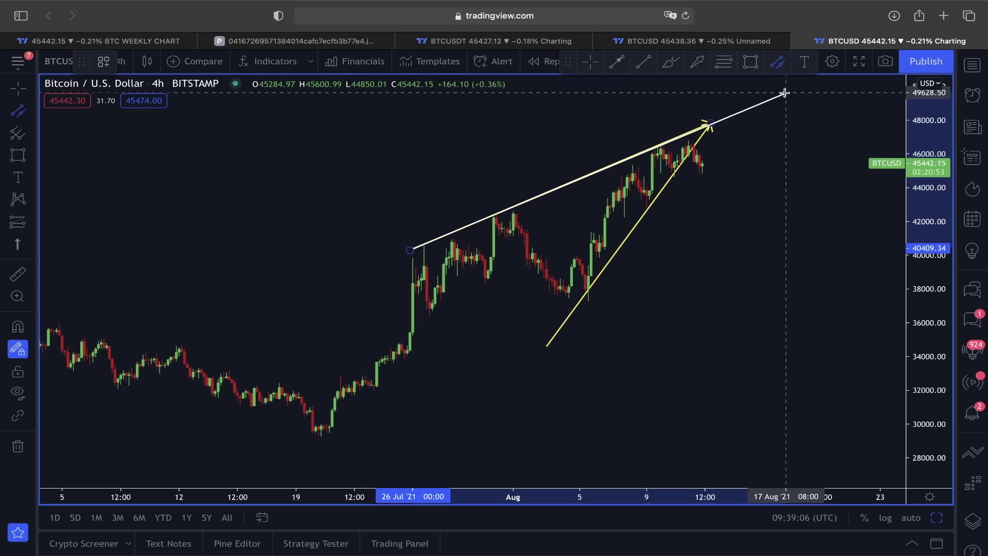
left_click(774, 215)
left_click(773, 212)
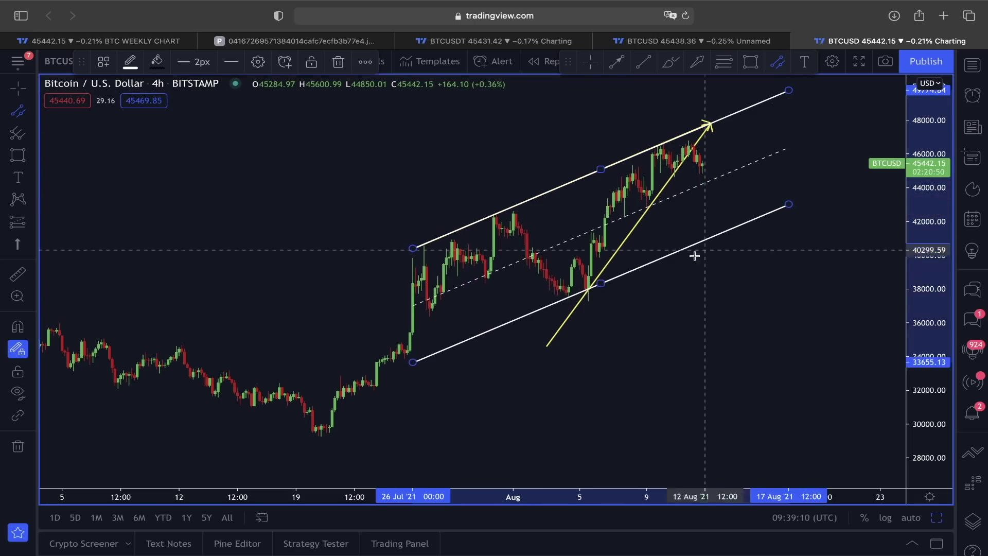
left_click_drag(600, 282, 601, 289)
left_click_drag(414, 371, 335, 405)
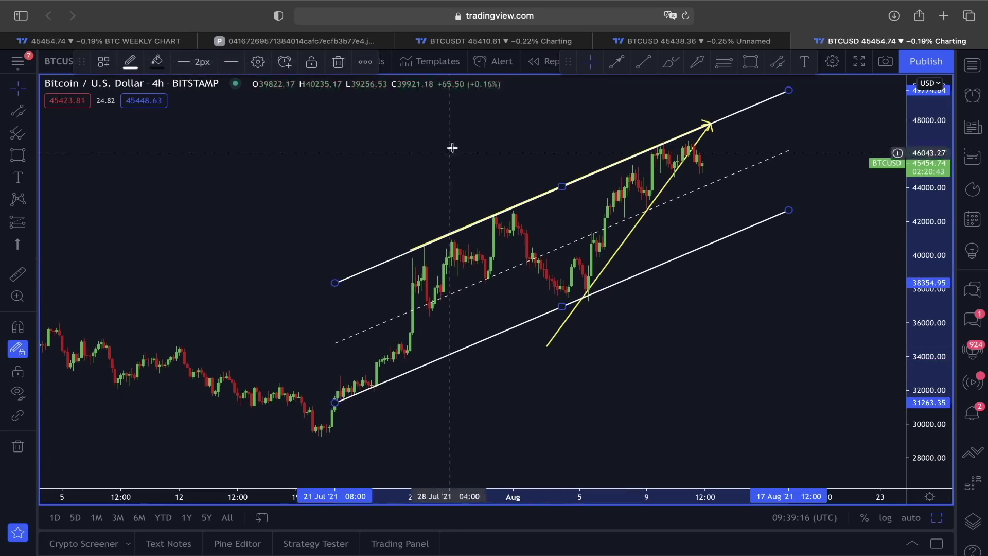
Compare the 4h channel with the BTCUSDT daily channel and the daily monthly-pivot chart, and return to the BITSTAMP 4h chart
left_click(494, 41)
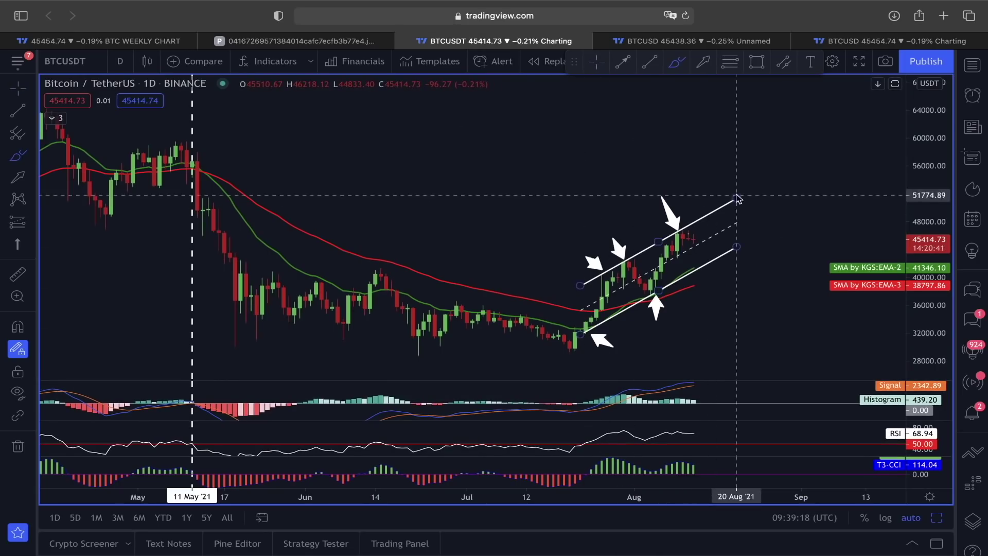
left_click(890, 41)
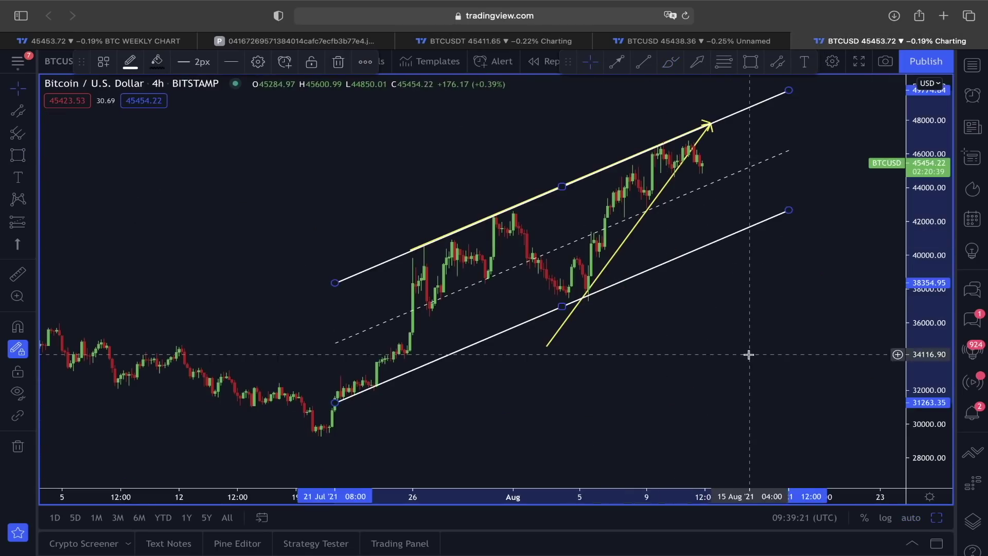
key("ctrl+shift+Tab")
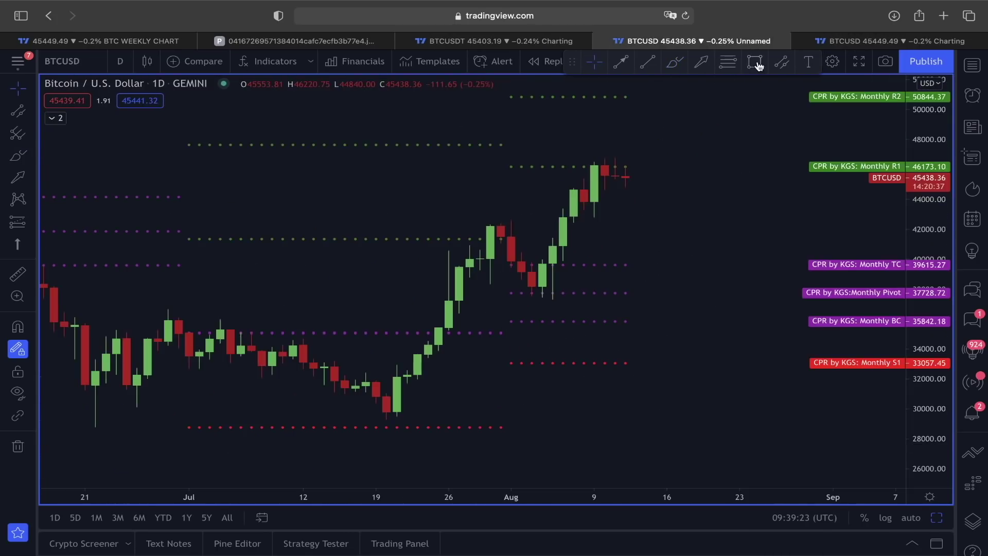
left_click(825, 44)
Mark the touches on the lower channel line near 5 August and 24 July with white arrows
mouse_move(720, 309)
left_mouse_down()
mouse_move(717, 245)
mouse_move(613, 309)
mouse_move(770, 222)
mouse_move(636, 300)
left_mouse_up()
key("Escape")
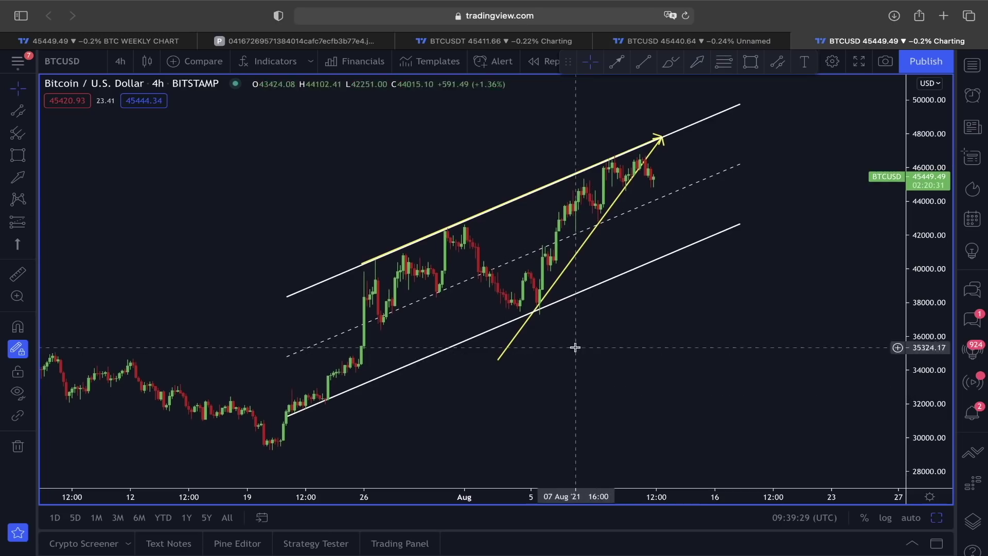
left_click(696, 65)
left_click_drag(589, 375, 542, 317)
left_click_drag(375, 436, 337, 404)
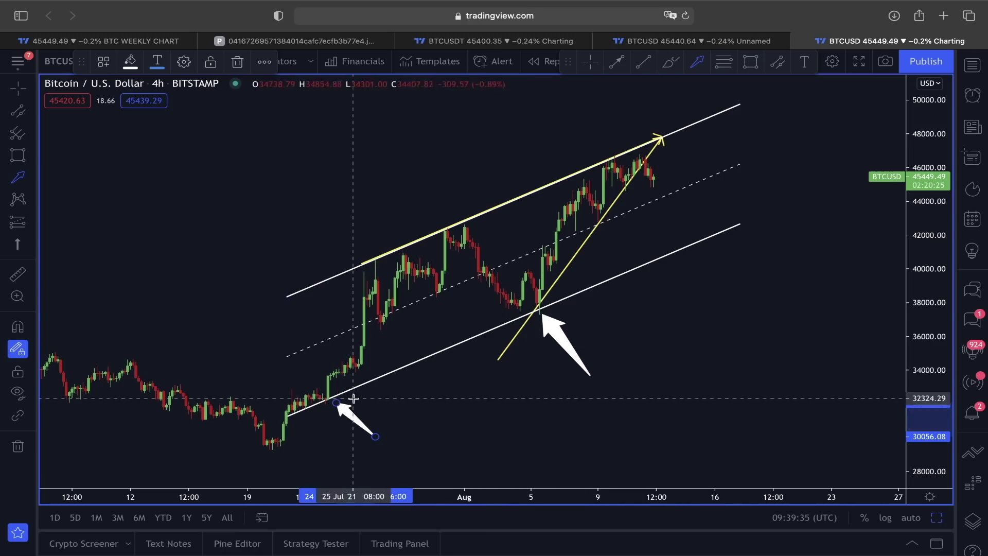
Mark the highs touching the upper channel line near 26 July, 30 July, 1 August and 9 August with white arrows
left_click_drag(454, 181, 464, 222)
left_click_drag(423, 195, 442, 227)
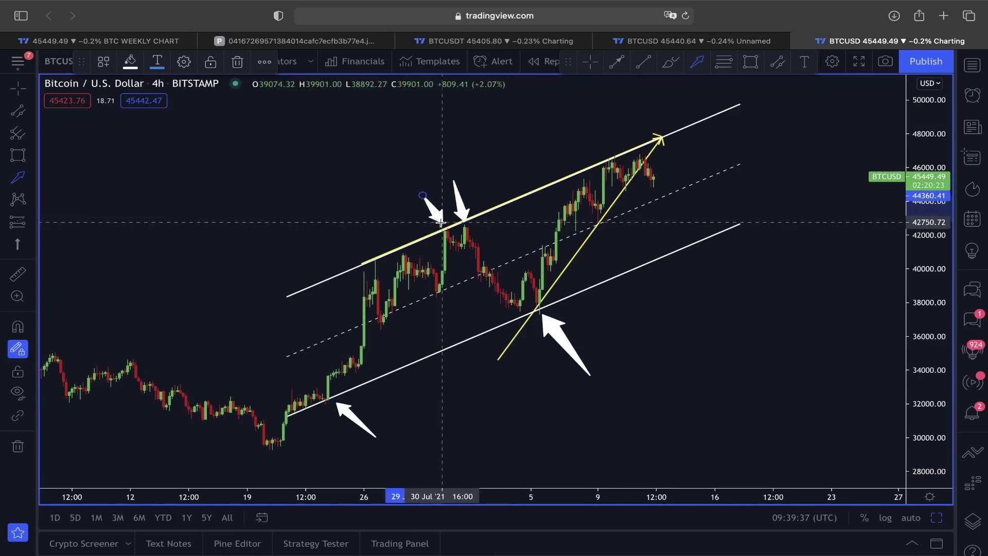
left_click_drag(382, 227, 369, 255)
left_click_drag(584, 120, 606, 155)
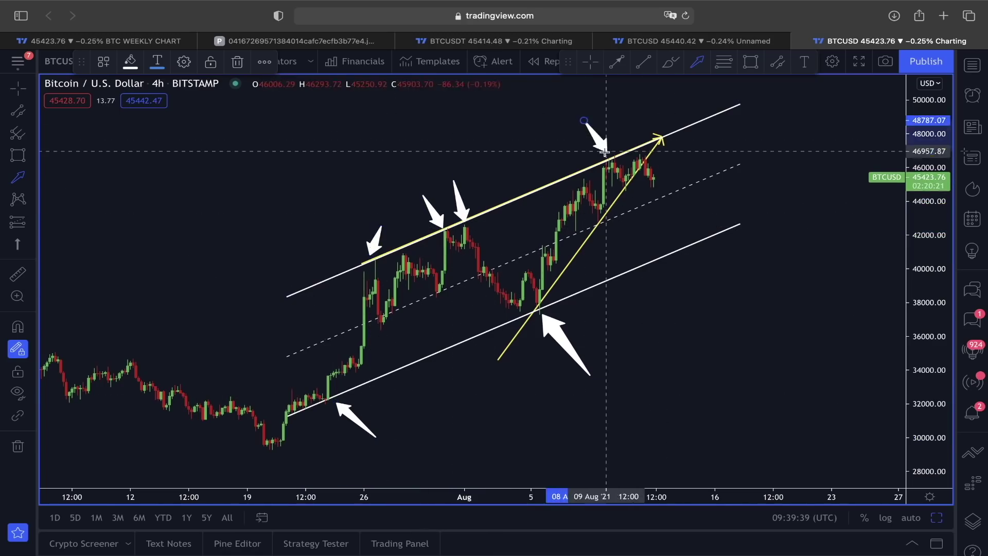
Sketch a yellow brush path falling from the latest candle to the lower channel line at about 42,700 near 17 August
left_click(670, 64)
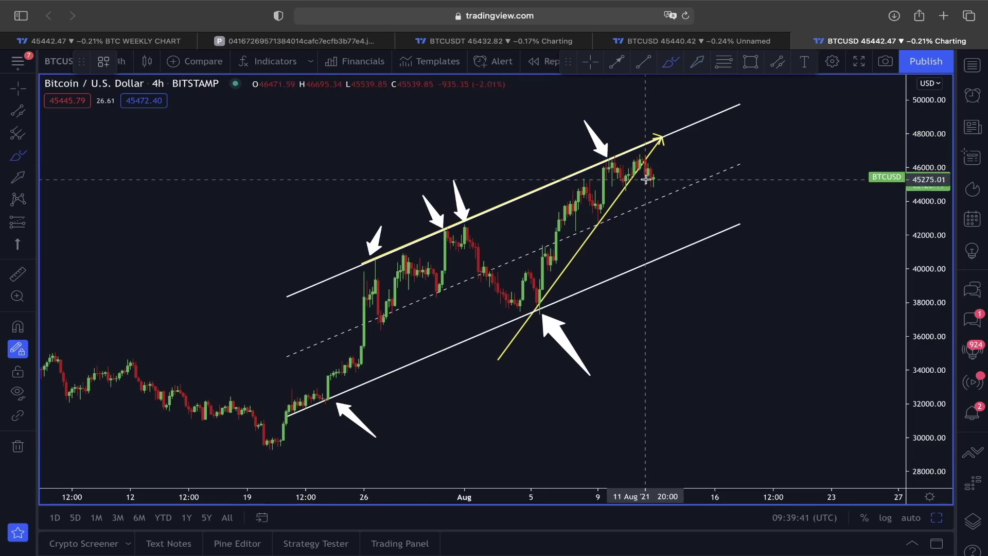
left_click_drag(649, 180, 672, 200)
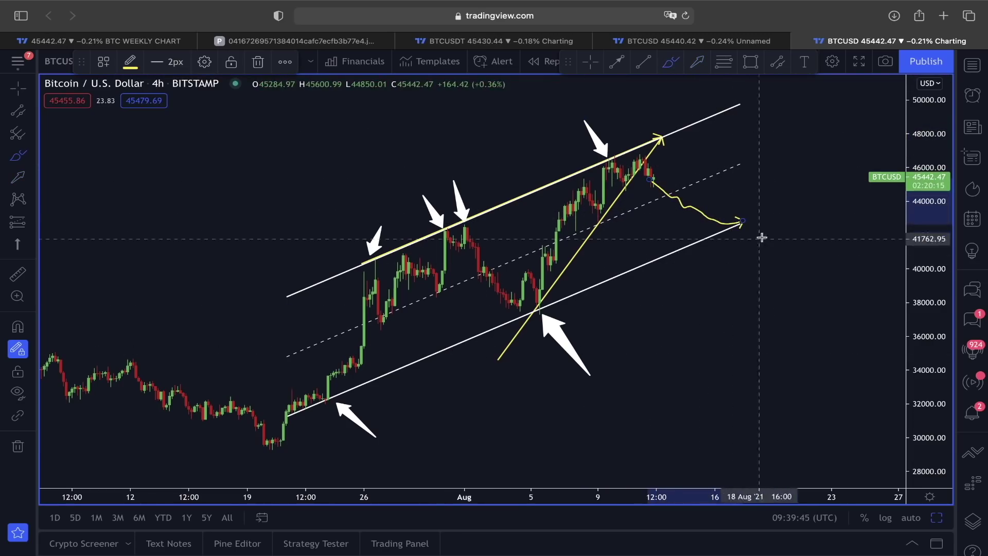
Check both daily charts, and on the 4h chart sketch a yellow brush path rising from the lower channel line to about 50,800 near 22 August
left_click(675, 42)
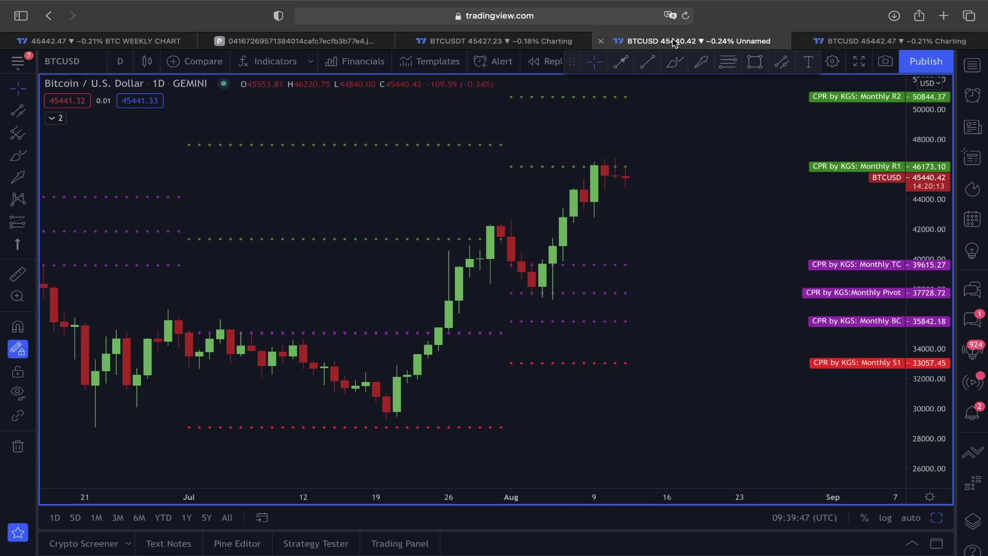
left_click(536, 41)
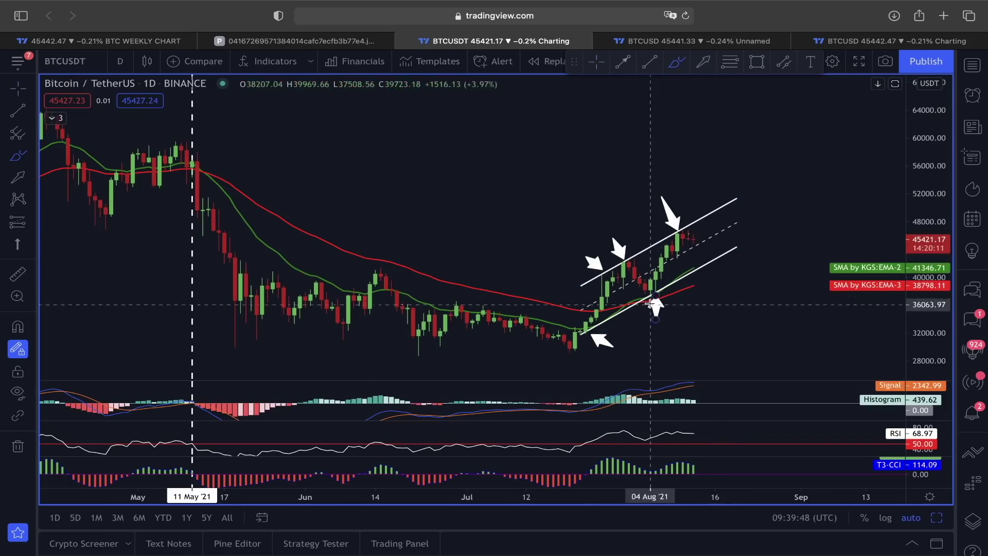
left_click(849, 42)
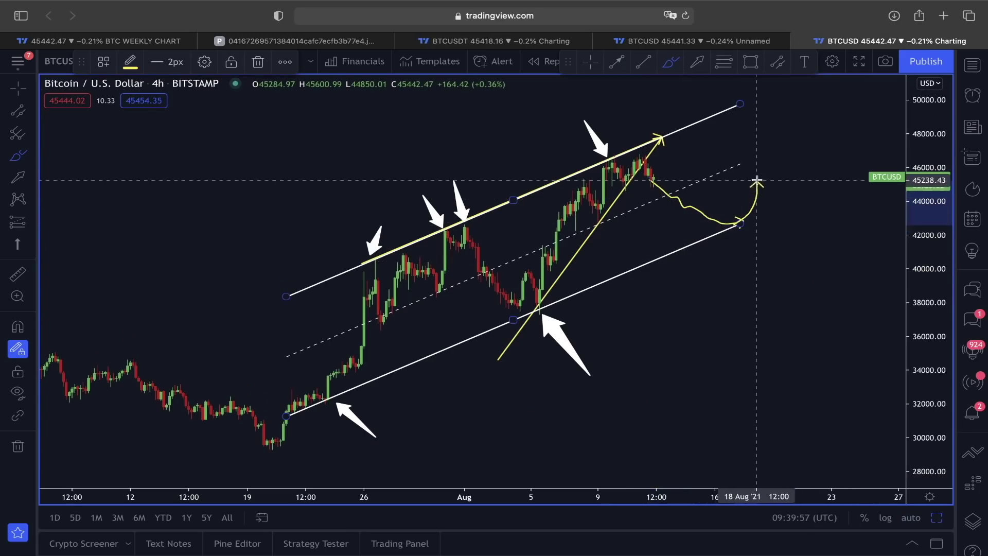
left_click_drag(770, 179, 817, 88)
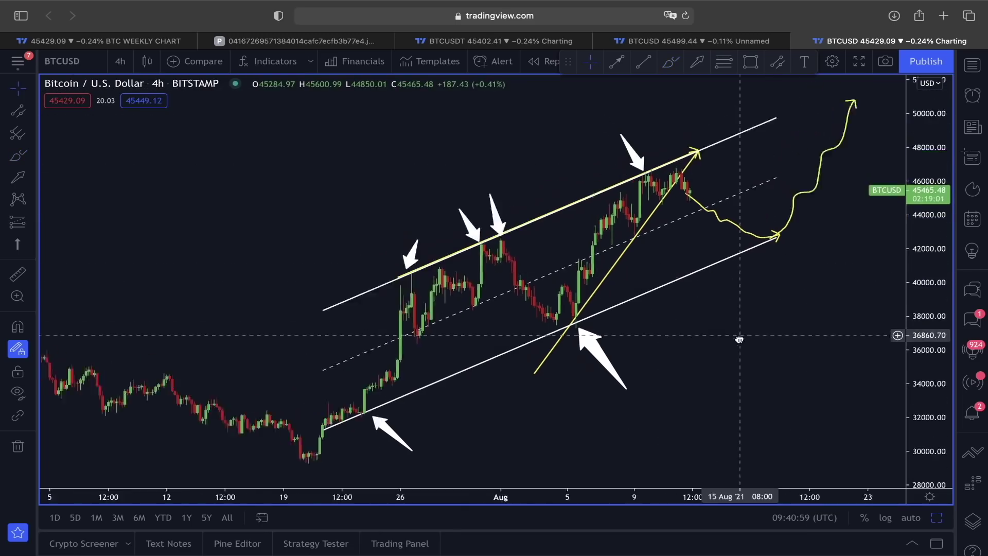
Select the yellow lower trend line of the rising wedge
left_click_drag(581, 287, 500, 284)
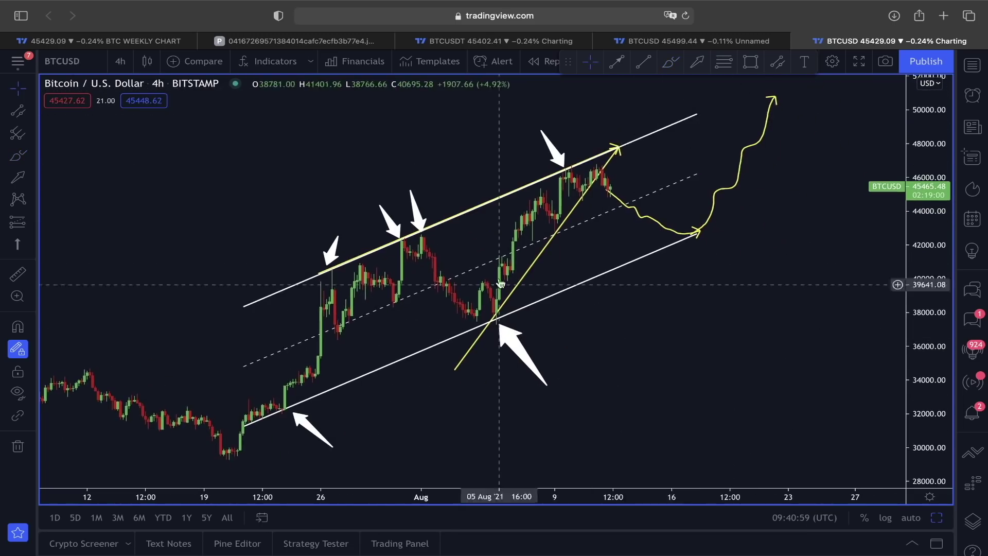
left_click(612, 161)
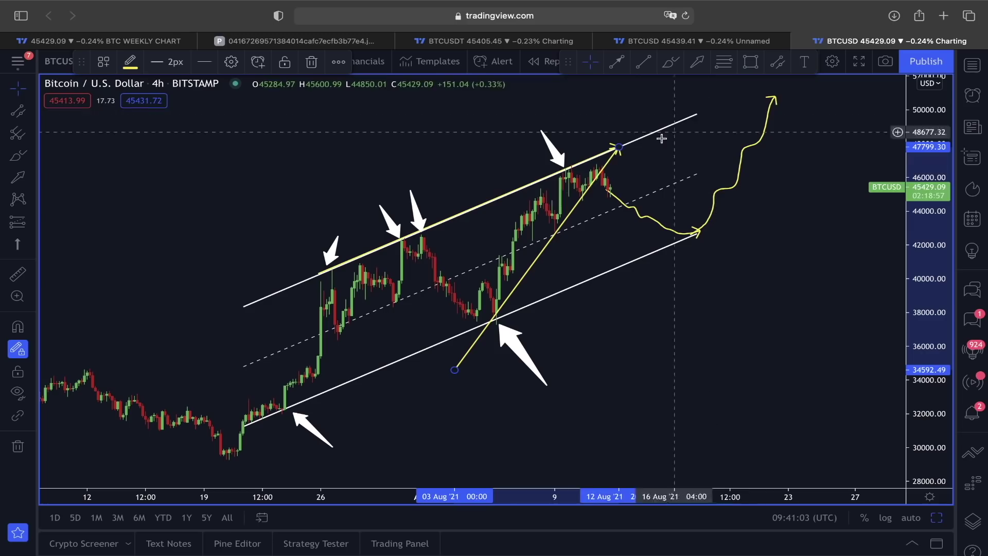